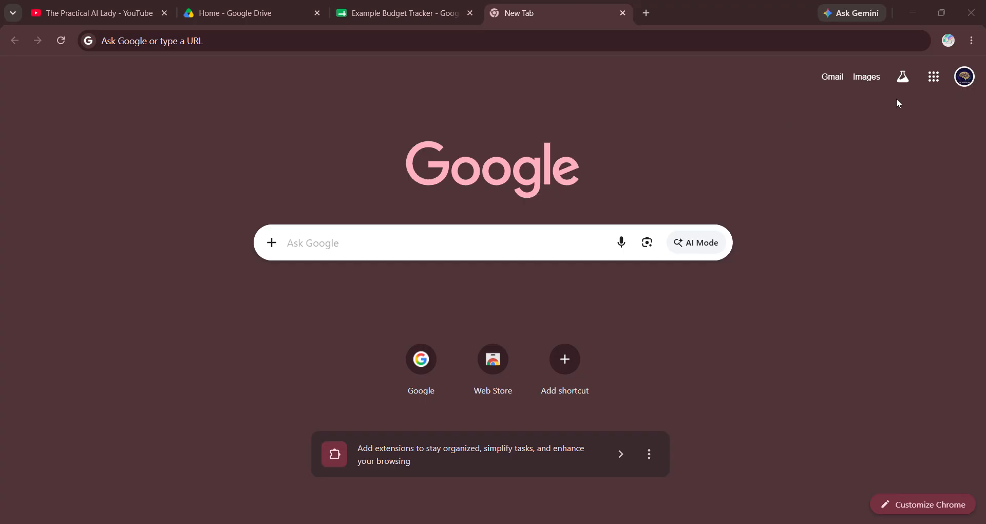
Step: Open NotebookLM from the list of Google apps
left_click(935, 78)
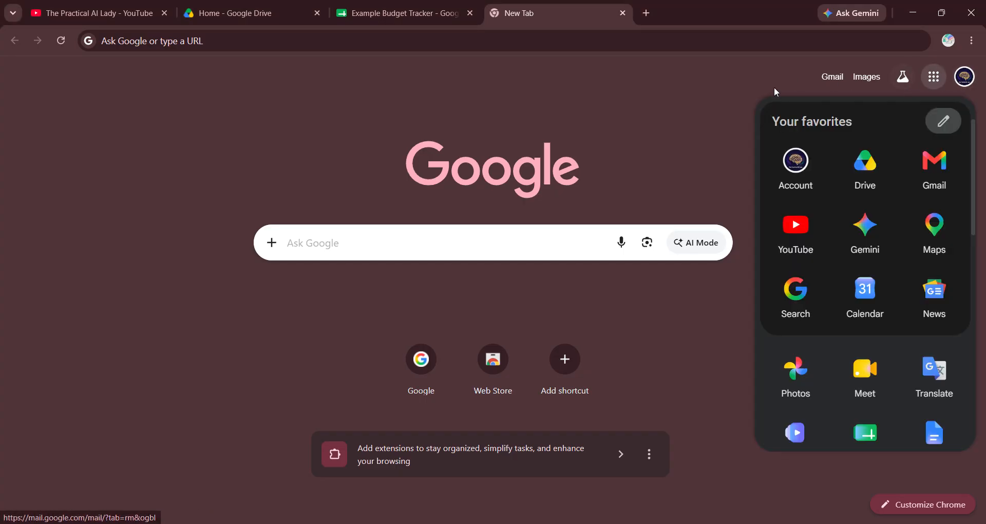
left_click(936, 82)
right_click(936, 81)
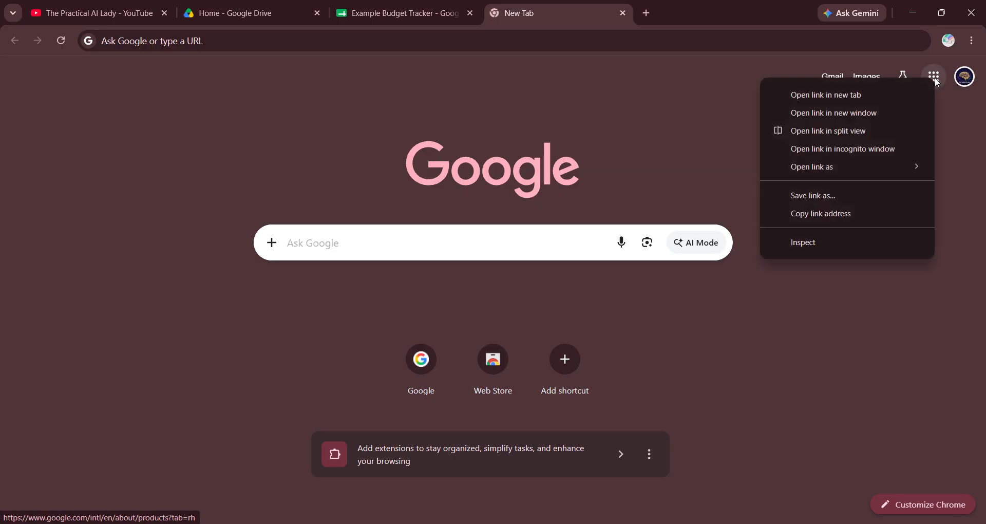
left_click(936, 80)
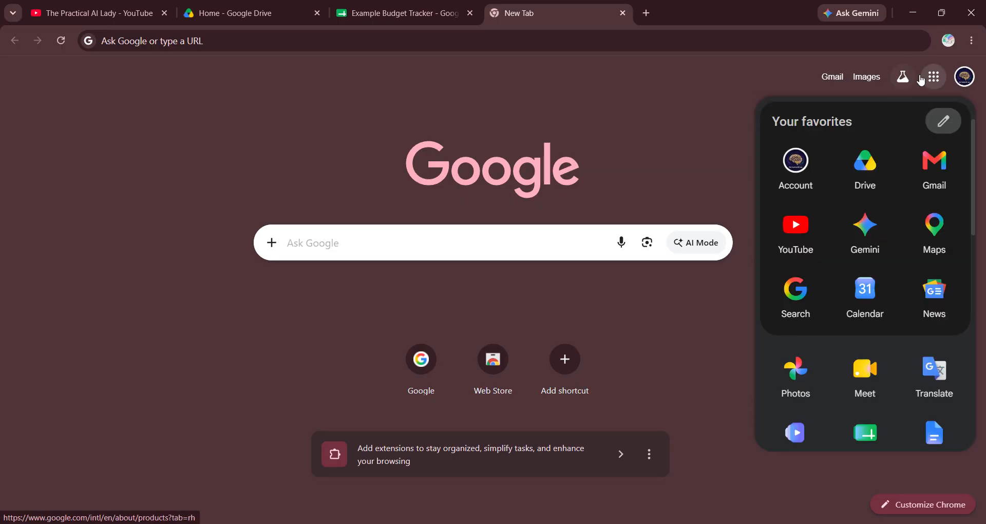
scroll(885, 329, "down", 1)
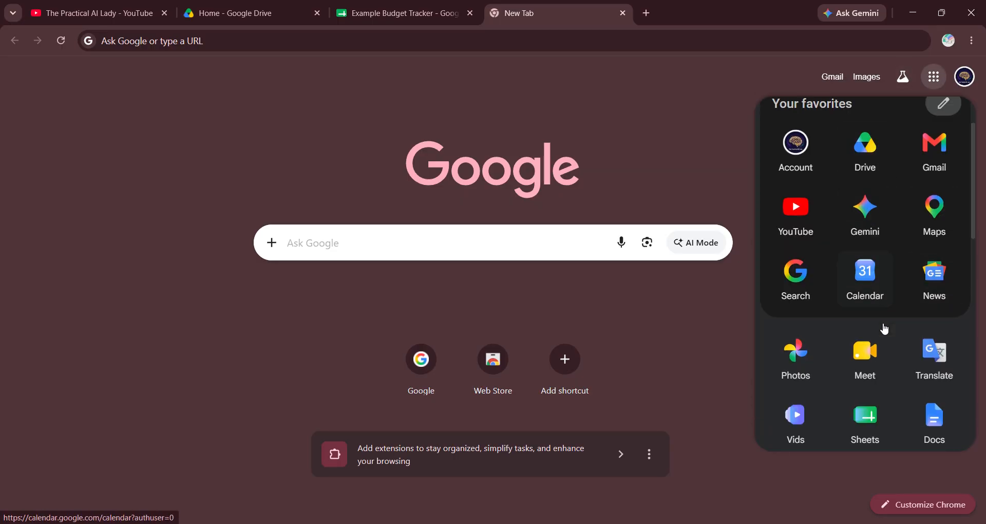
scroll(884, 328, "down", 12)
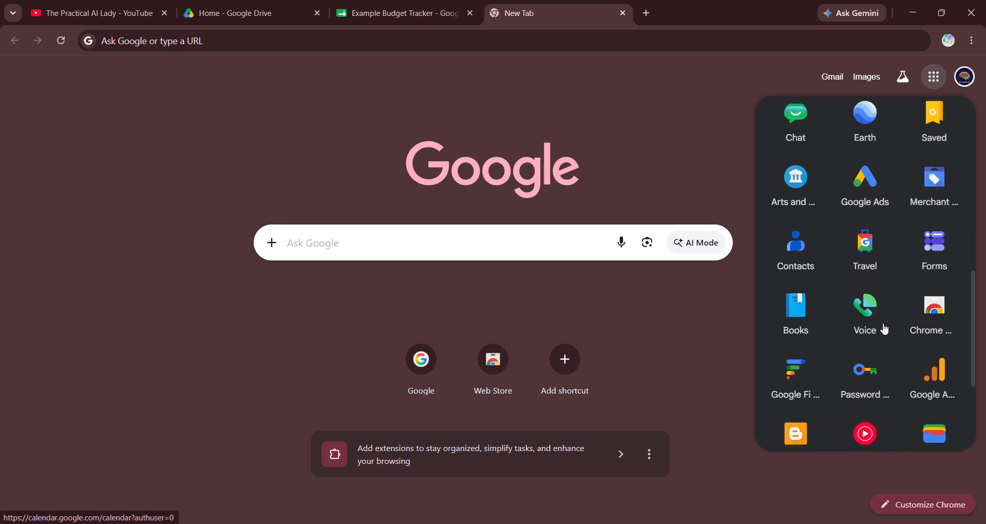
scroll(884, 329, "down", 3)
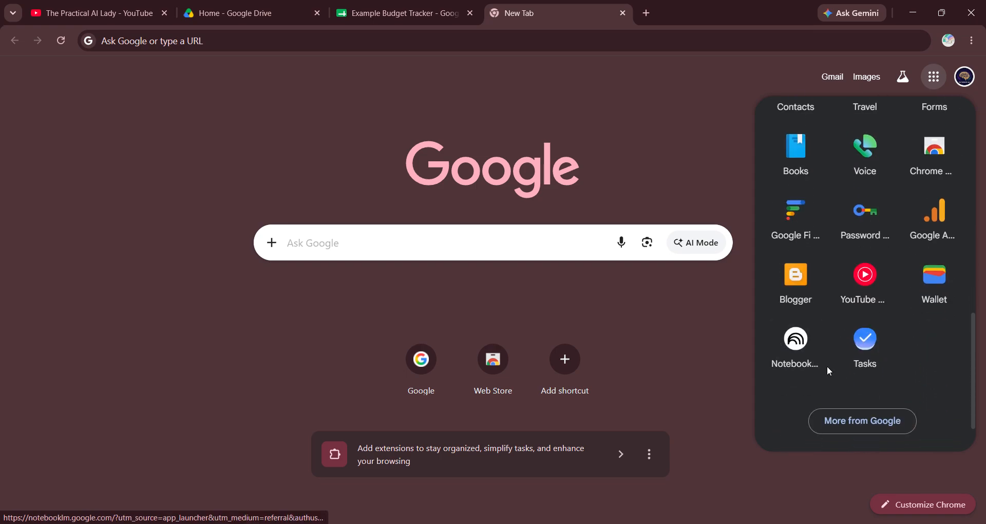
left_click(795, 345)
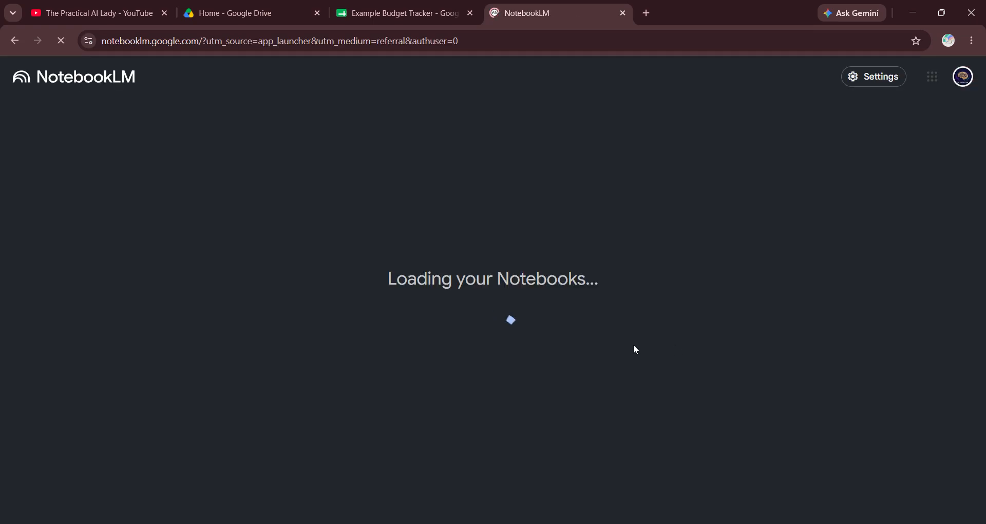
Step: Create a new notebook from the recent notebooks section
scroll(434, 369, "down", 2)
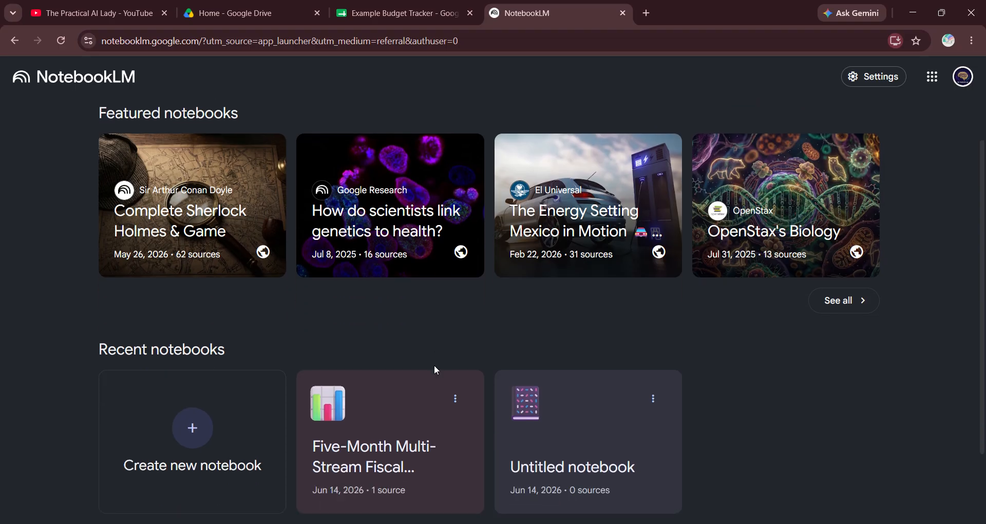
scroll(434, 369, "down", 2)
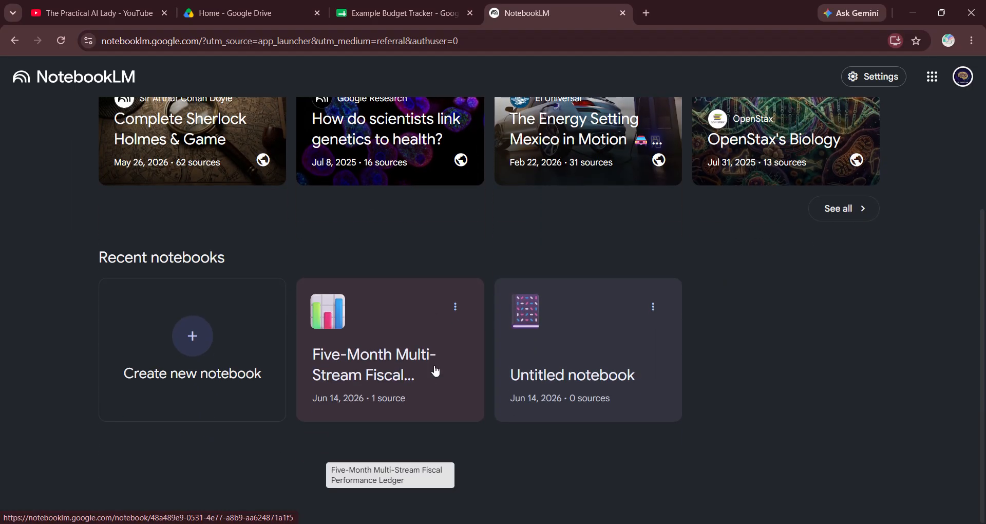
left_click(211, 331)
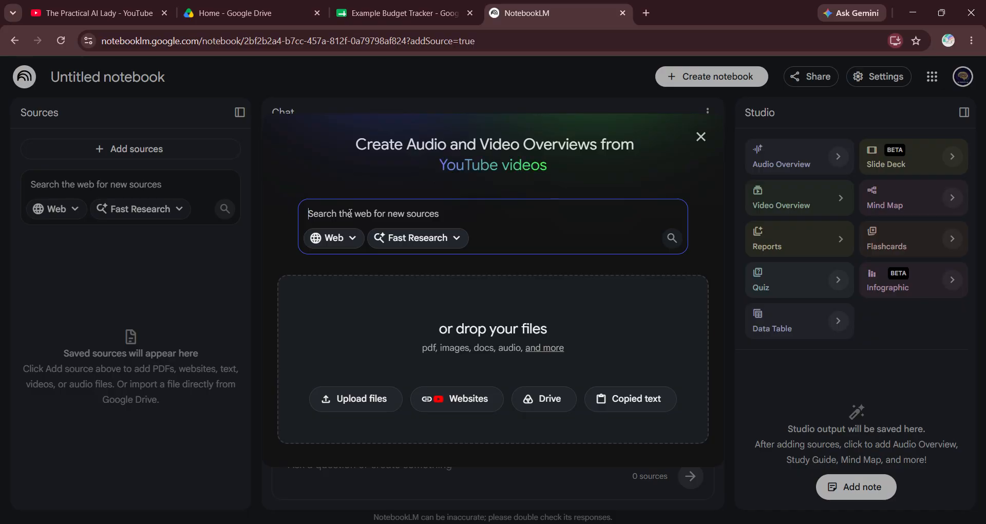
Step: View the Fast Research and Deep Research modes and the file upload option for adding sources
left_click(440, 237)
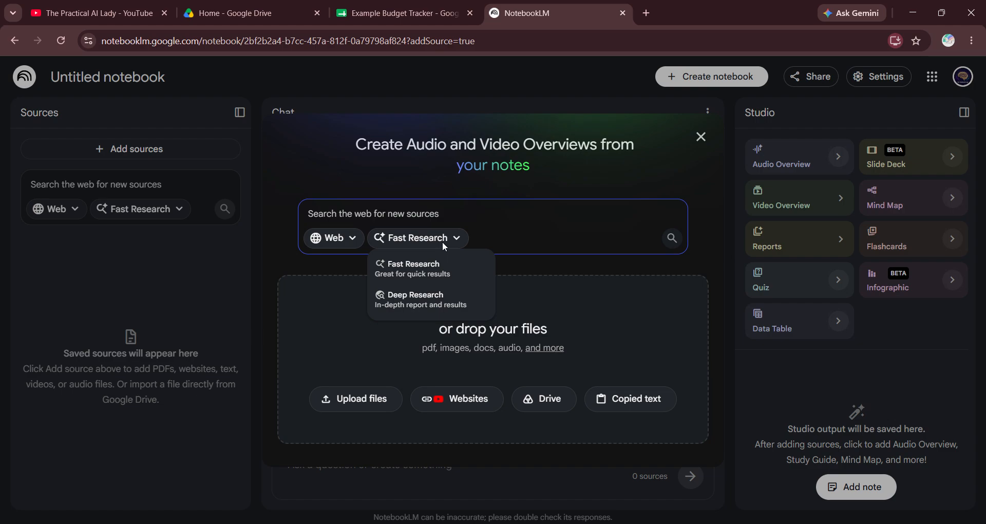
left_click(442, 241)
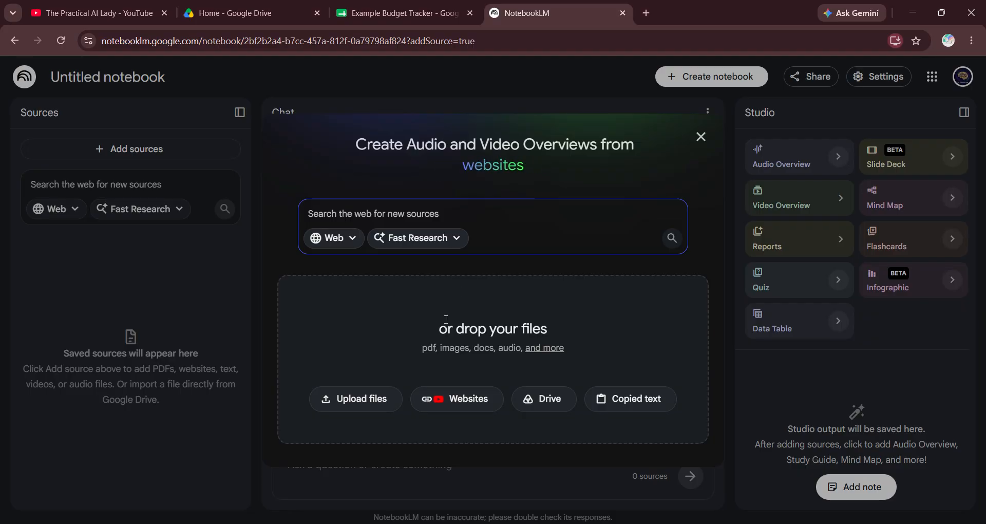
left_click(340, 405)
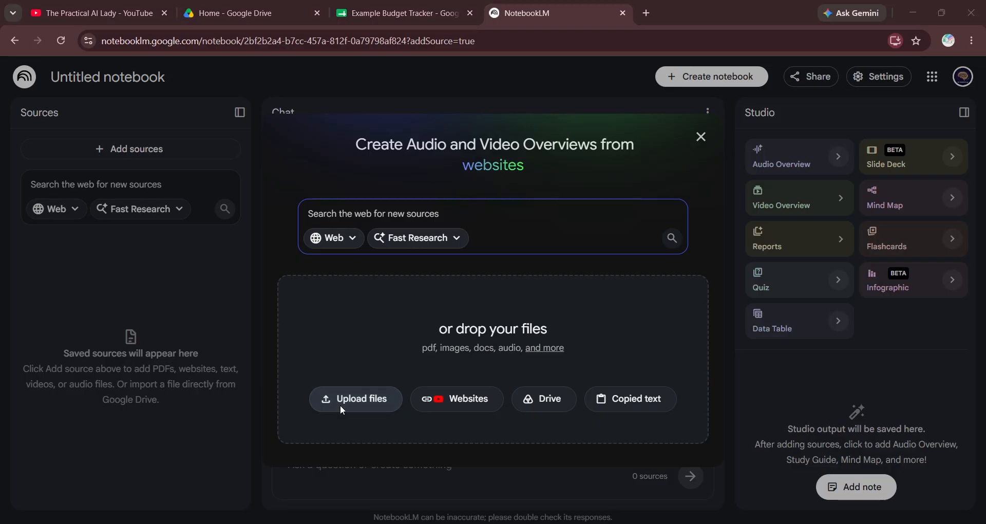
left_click(458, 285)
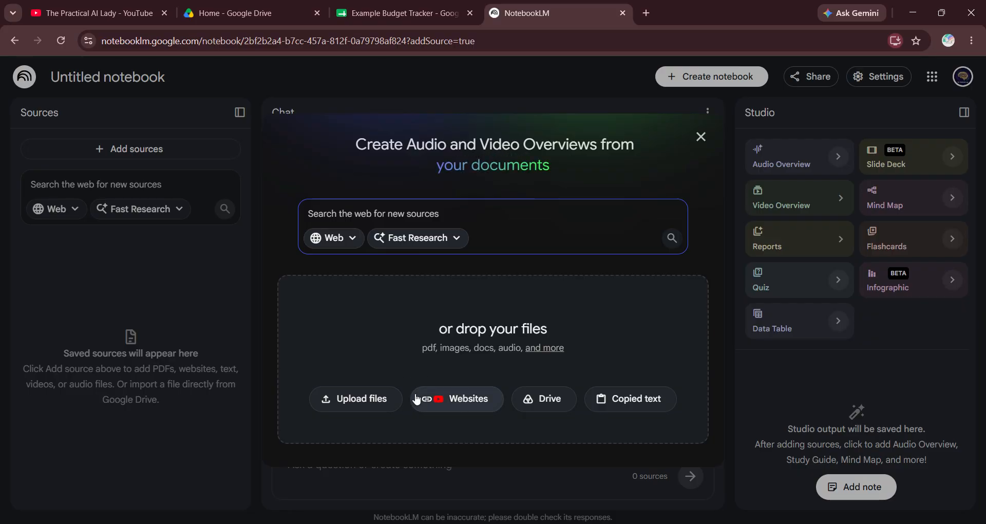
Step: Add the Example Budget Tracker spreadsheet from Google Drive as the notebook's source
mouse_move(523, 344)
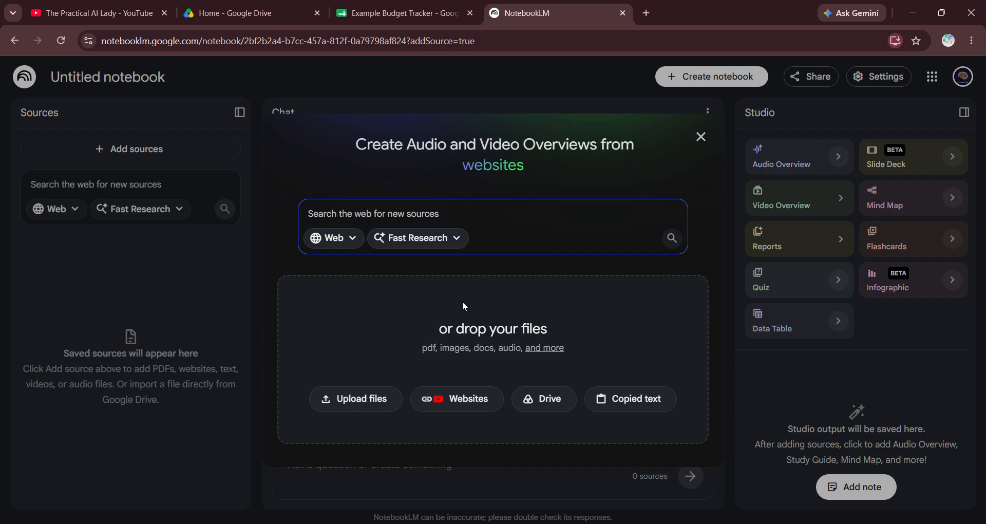
left_click(550, 399)
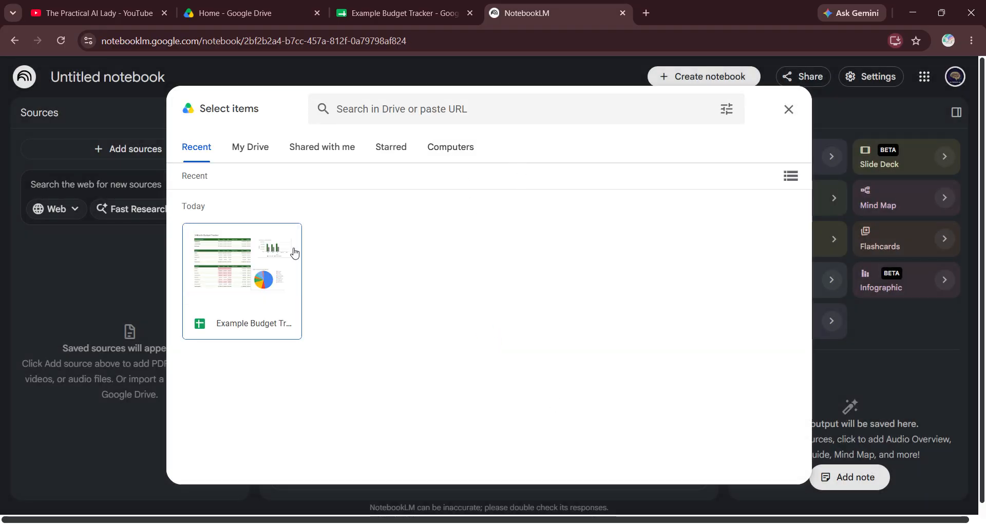
left_click(239, 280)
double_click(240, 280)
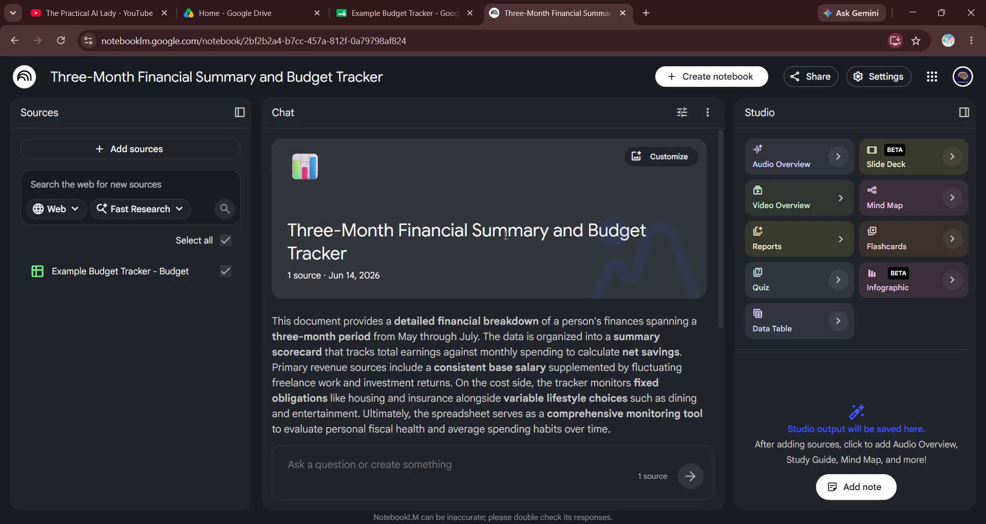
Step: Move text fragments within the notebook title so it reads "Three-Month Finandget Tracial Summary and Bucker"
left_click_drag(562, 232, 434, 231)
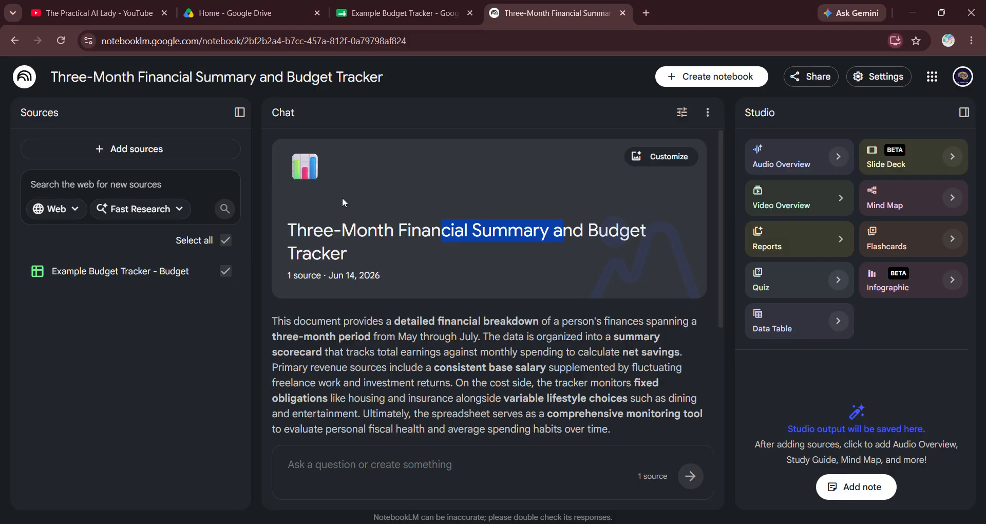
left_click(281, 76)
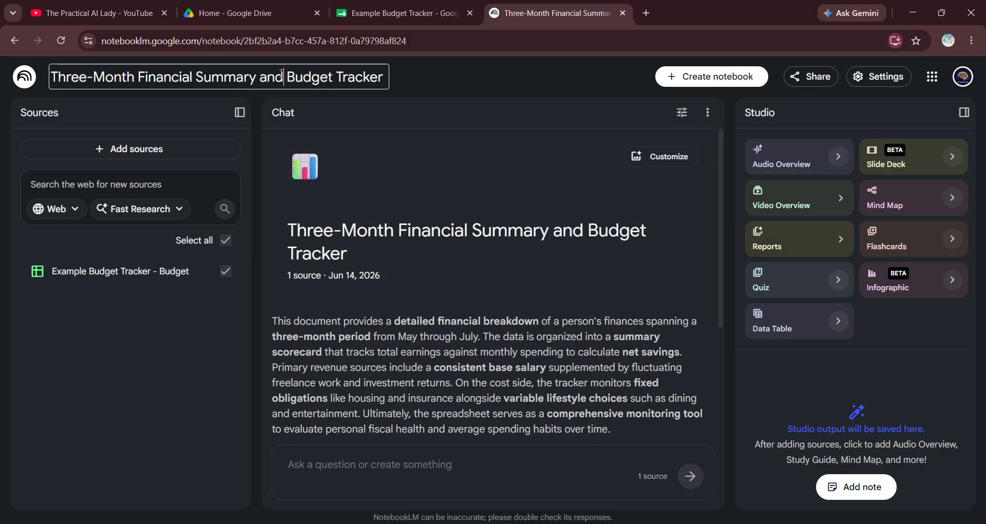
left_click_drag(171, 77, 378, 77)
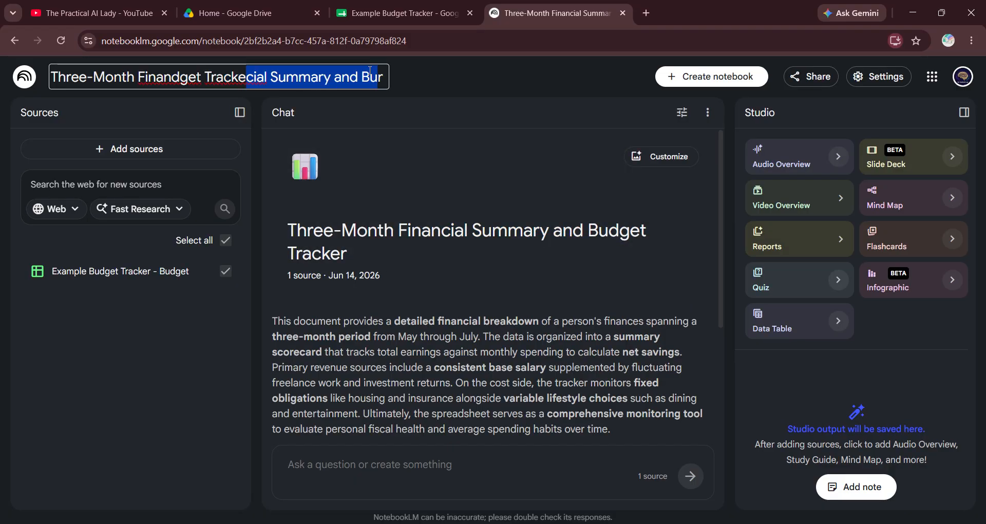
left_click_drag(252, 77, 172, 89)
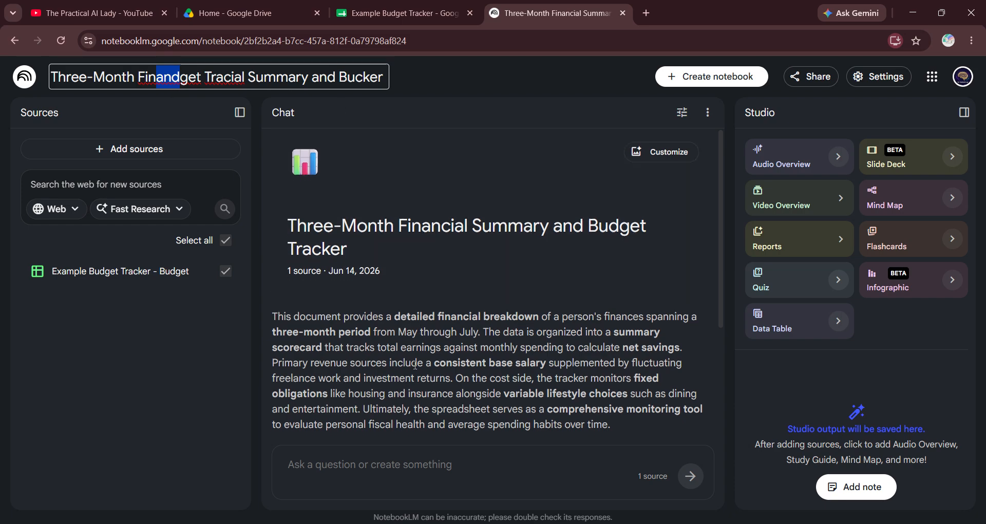
Step: Open the Example Budget Tracker - Budget source and review its source guide, budget table, and the chat summary with suggested questions
scroll(422, 307, "down", 2)
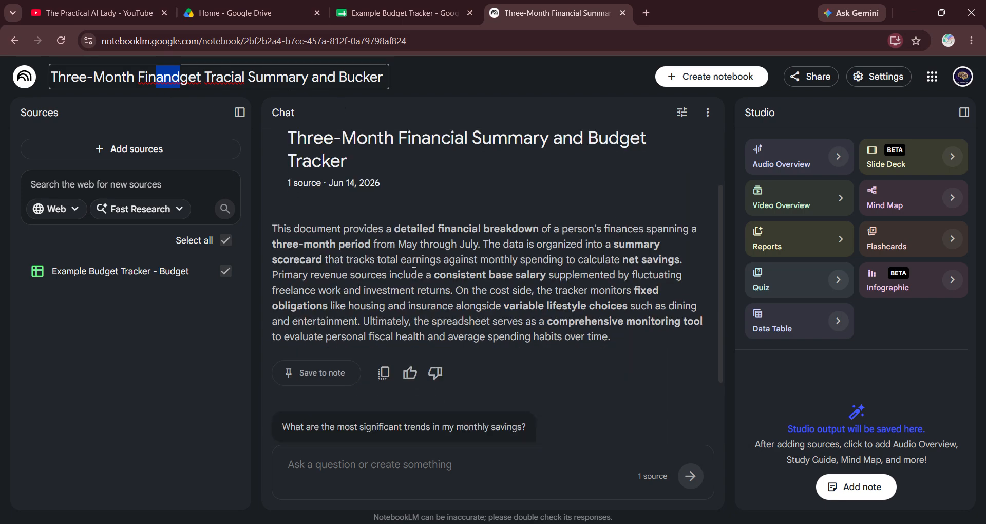
left_click(106, 274)
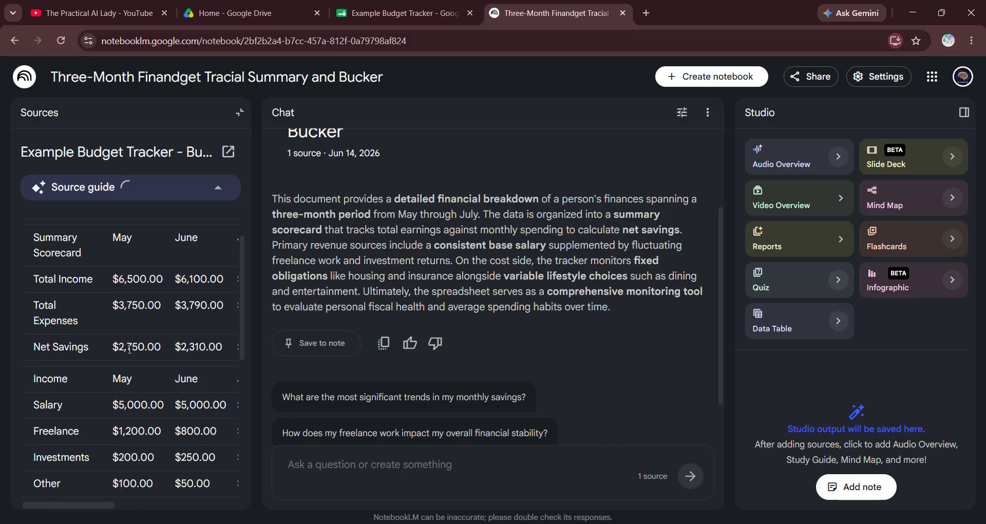
scroll(130, 349, "down", 2)
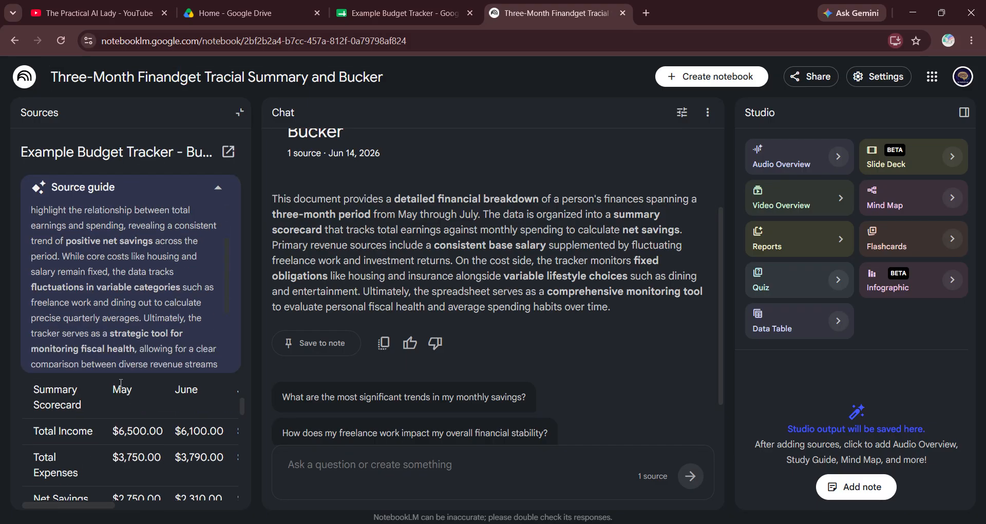
scroll(136, 218, "up", 3)
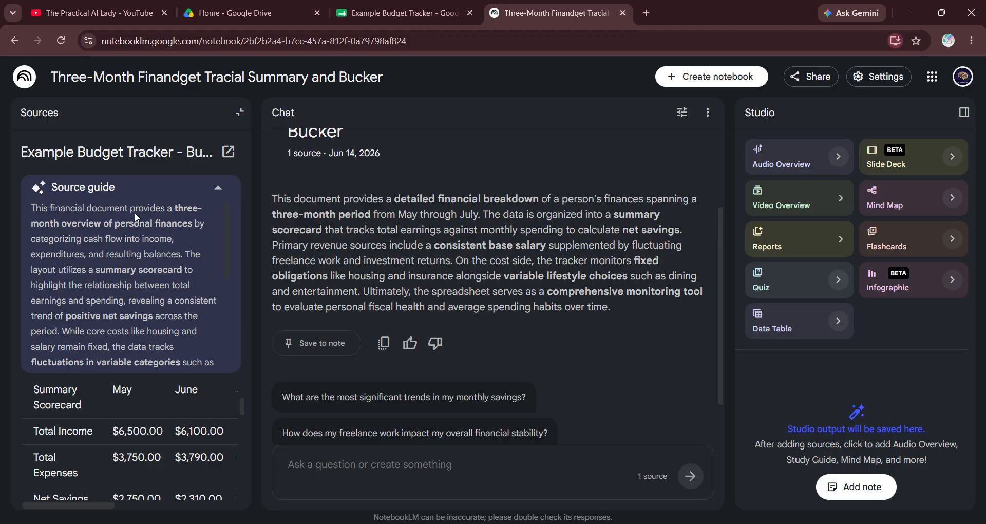
scroll(118, 406, "down", 2)
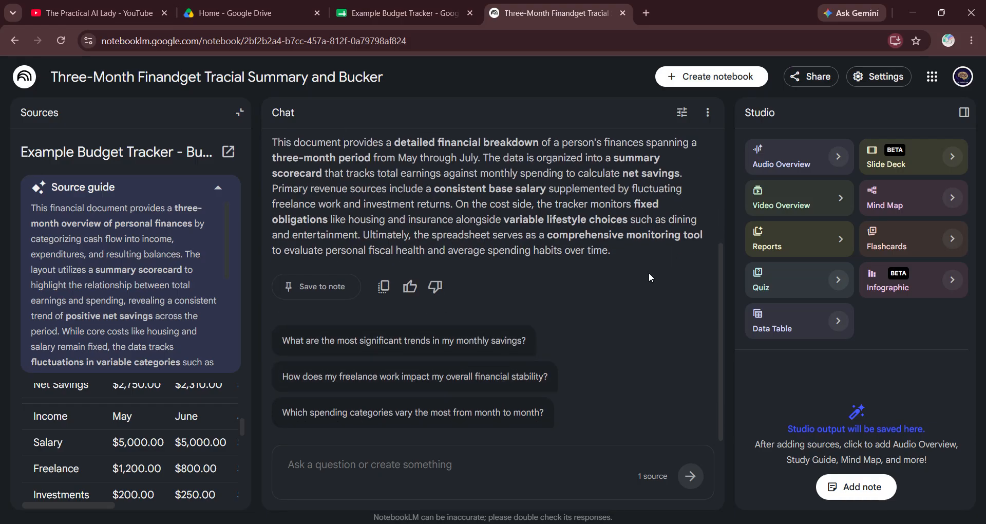
scroll(648, 272, "up", 1)
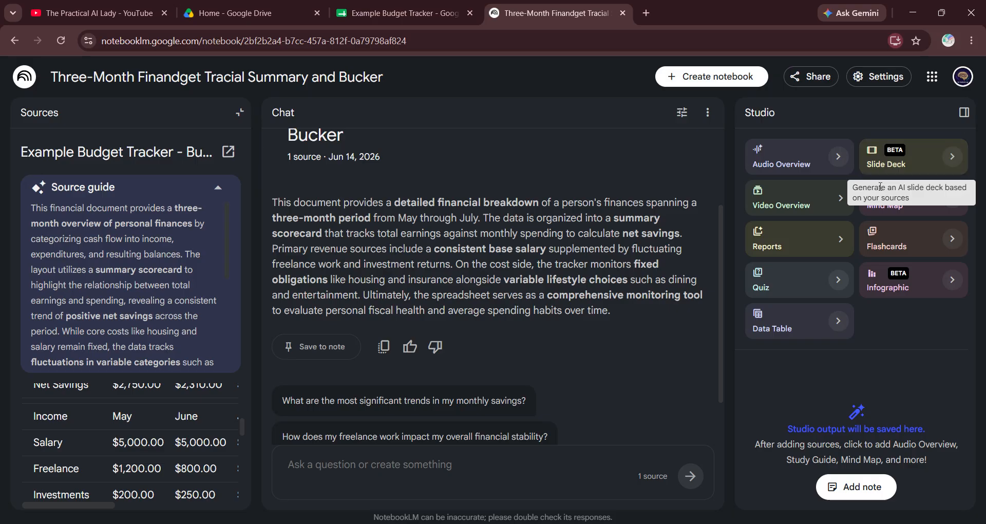
scroll(469, 250, "down", 1)
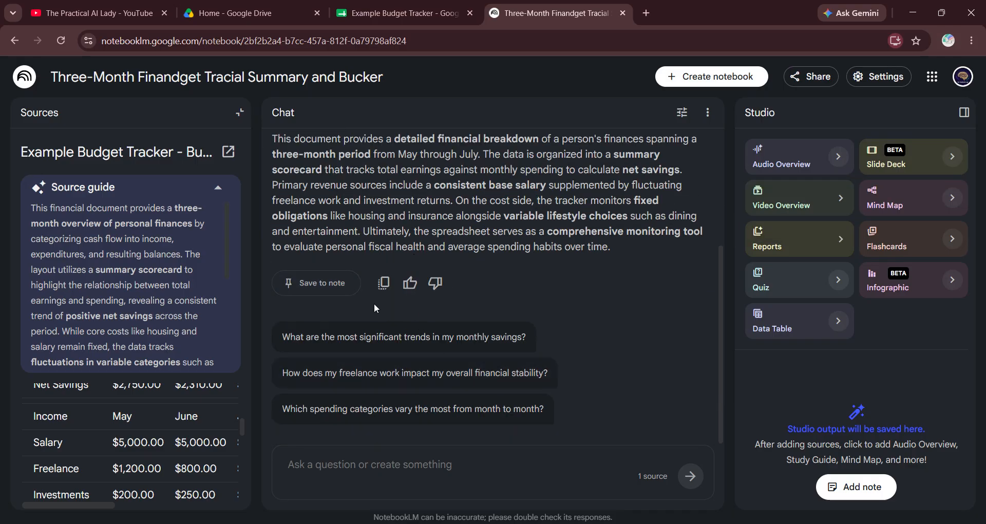
Step: Ask the notebook chat "what were my expenses for may"
right_click(381, 464)
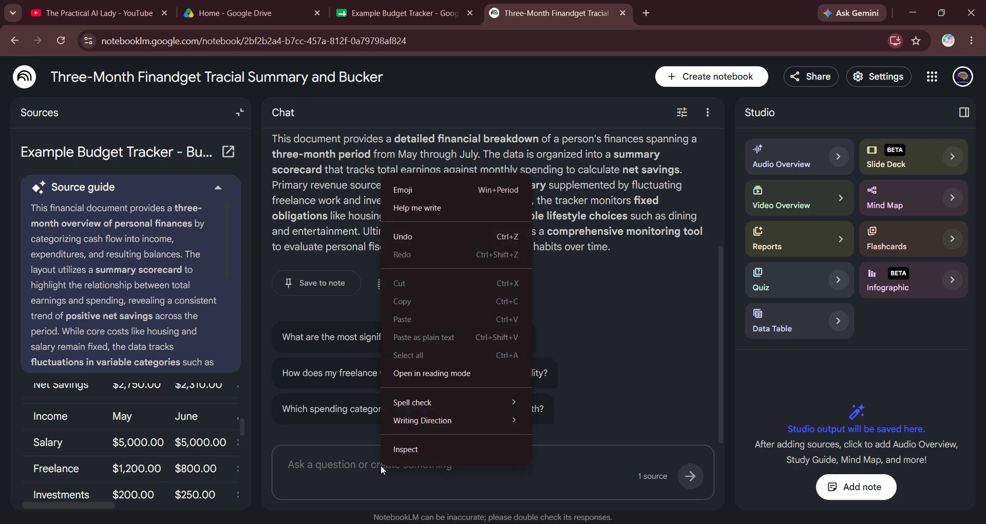
key("Escape")
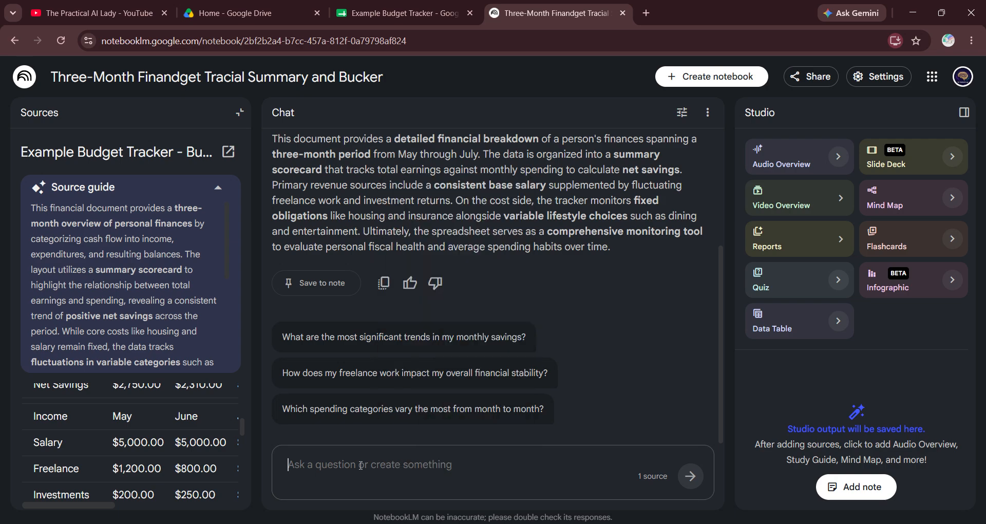
type("wha")
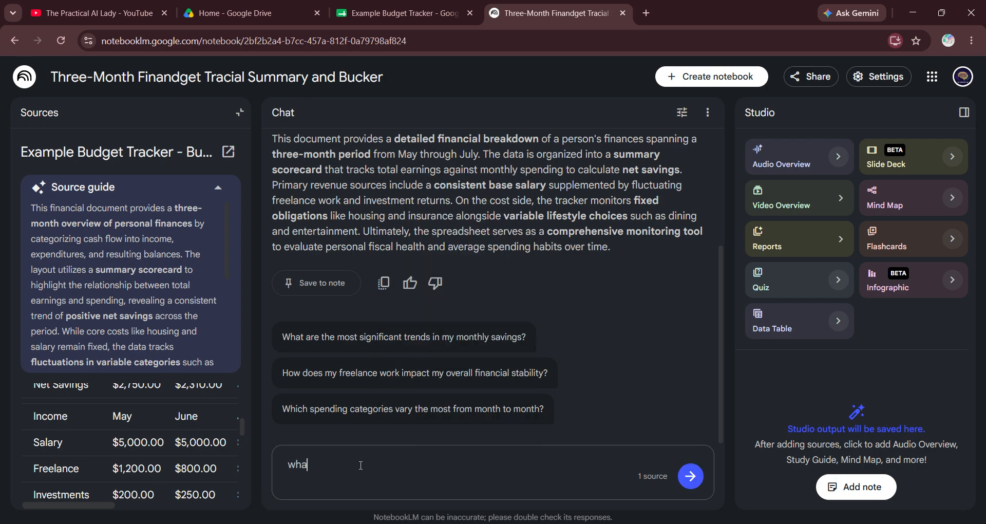
type("t were my expenses for may")
key("Return")
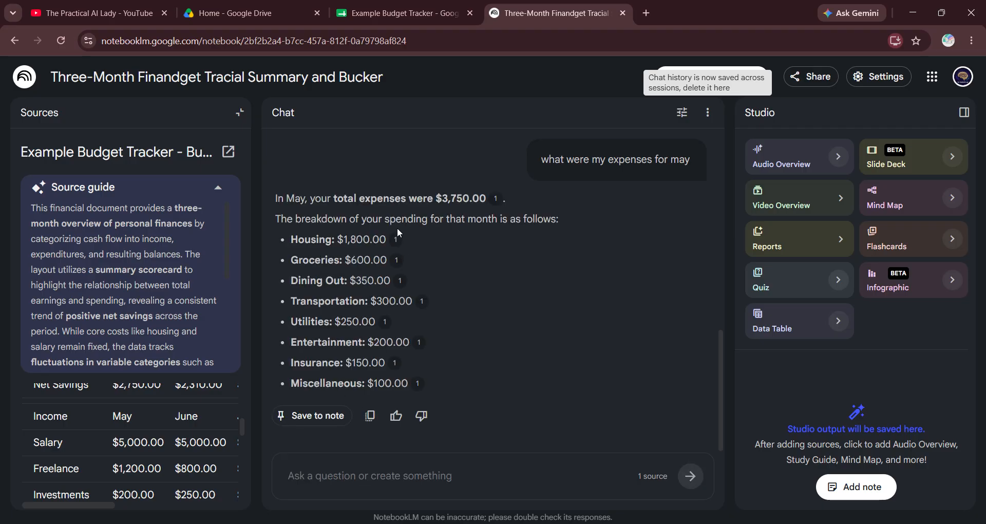
Step: Examine the May expense breakdown in the chat answer and preview the source citation beside Groceries
mouse_move(388, 218)
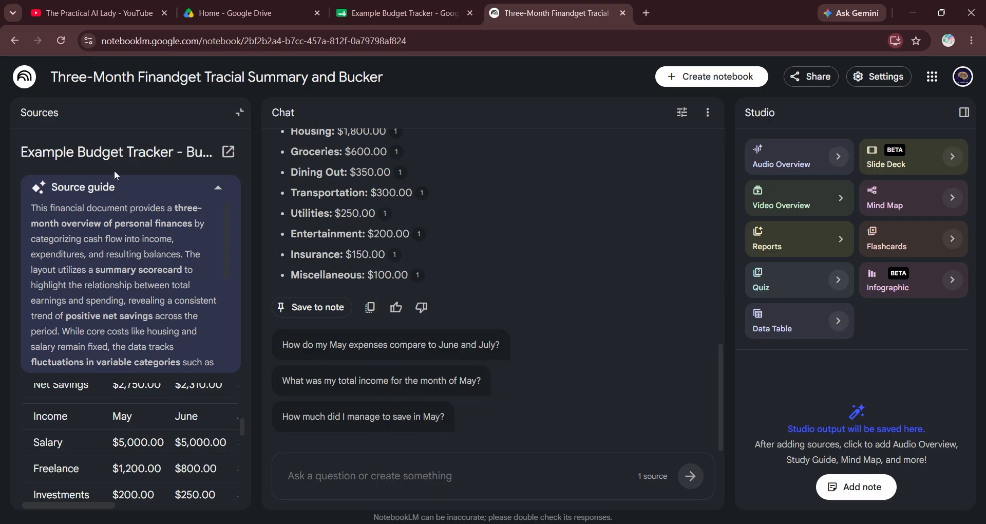
scroll(476, 218, "up", 1)
mouse_move(398, 191)
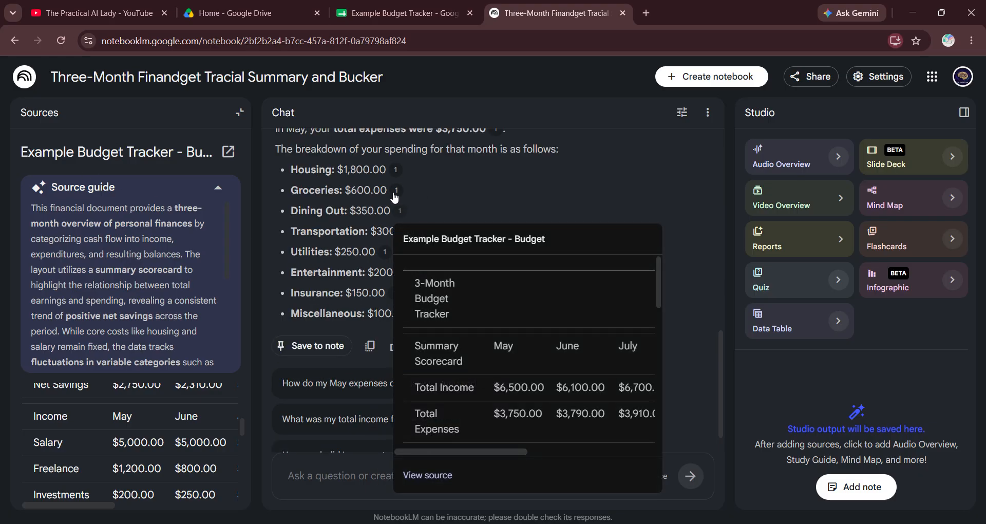
scroll(403, 243, "up", 3)
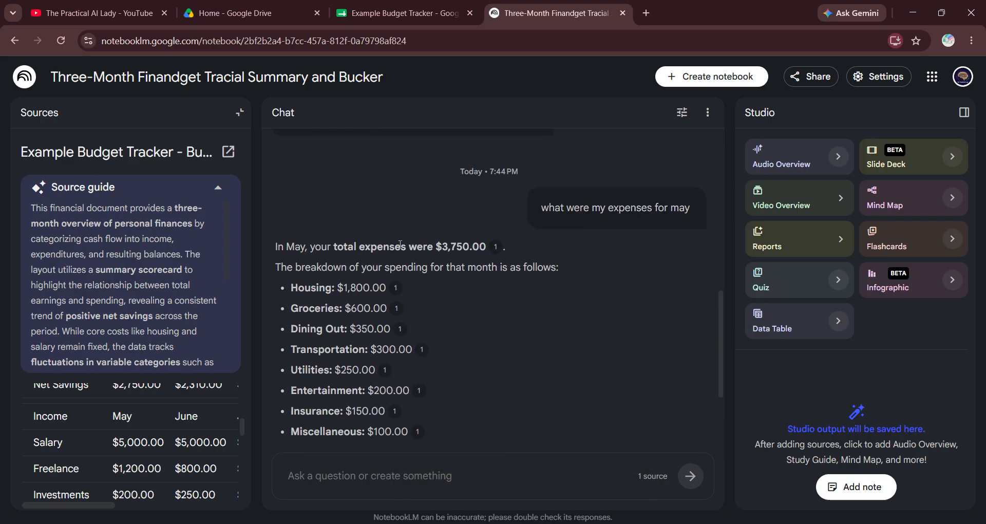
Step: Check May's Total Expenses in the Example Budget Tracker spreadsheet against the chat answer, glance at Google Drive, and return to the NotebookLM notebook
left_click(369, 12)
scroll(235, 245, "down", 1)
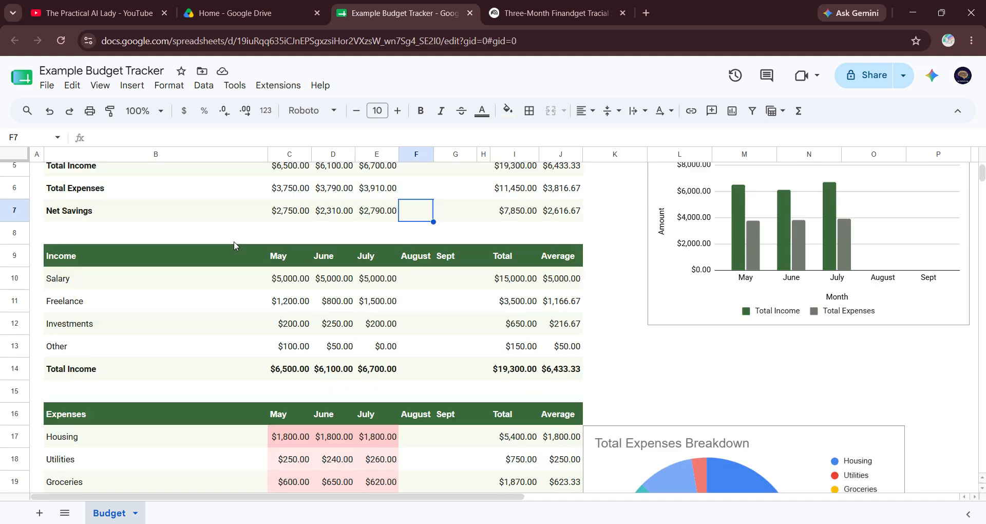
scroll(235, 245, "down", 5)
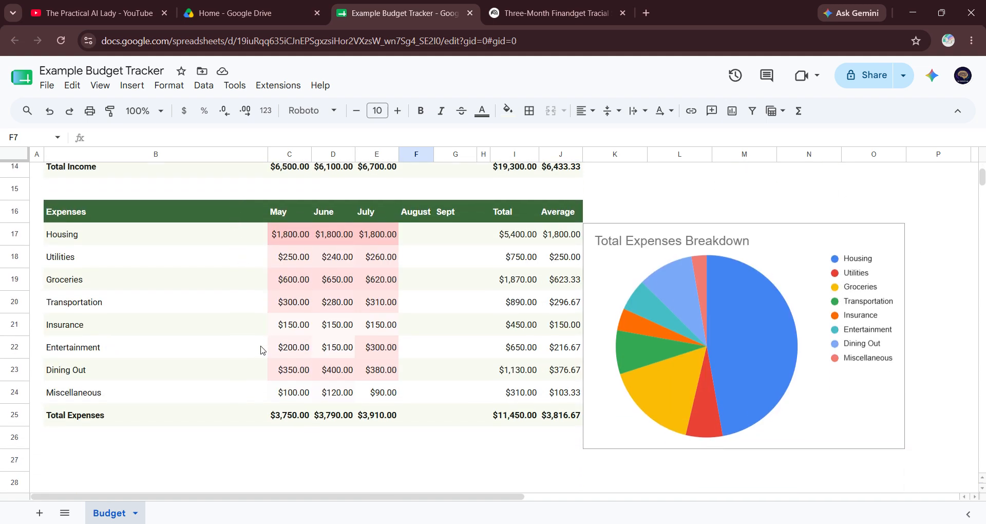
left_click(286, 421)
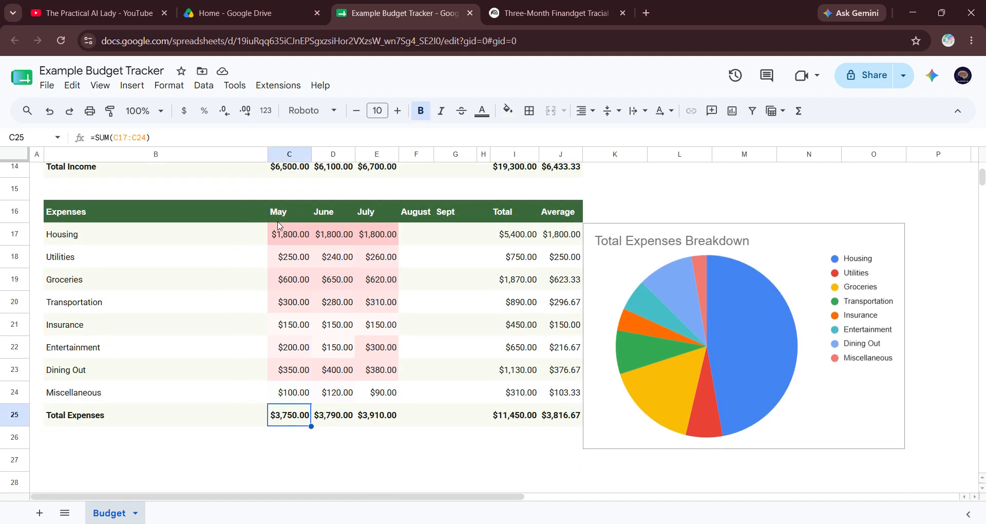
left_click(221, 17)
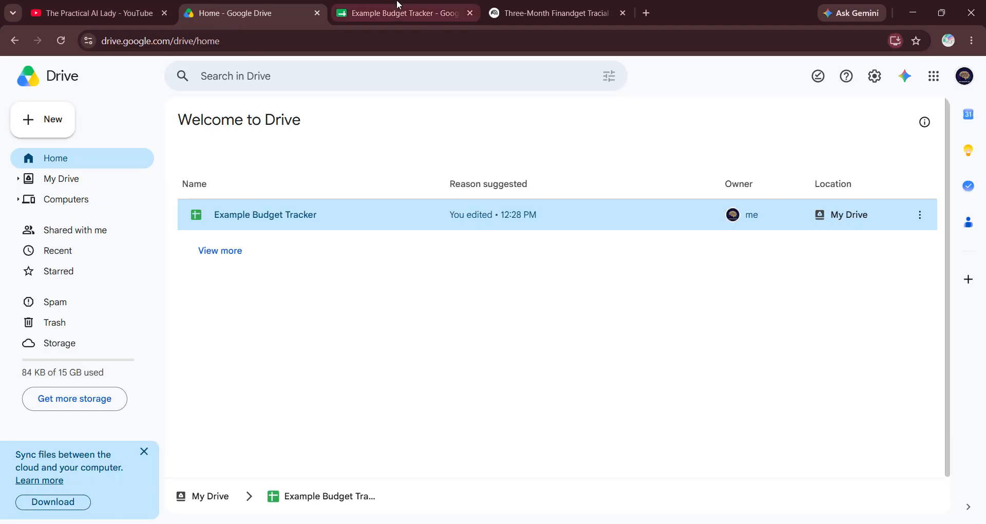
left_click(565, 13)
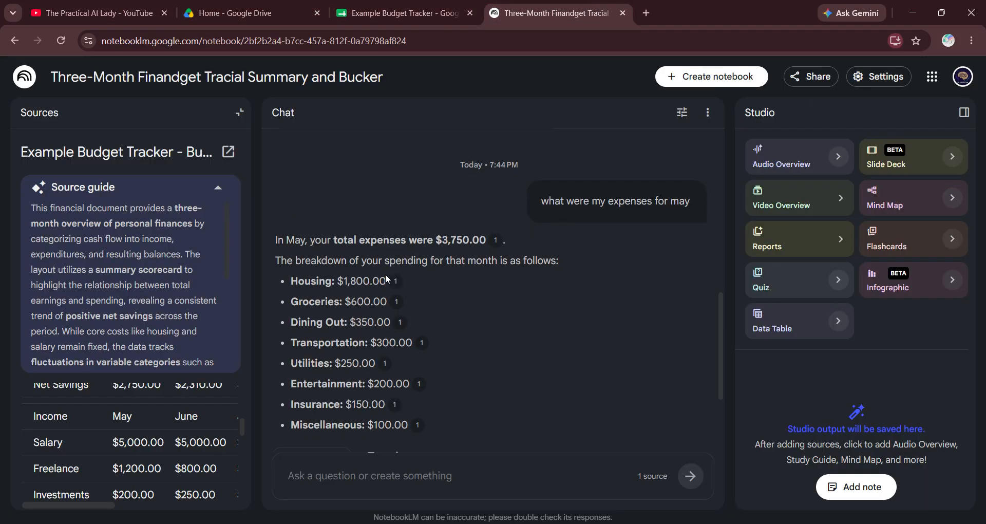
Step: Ask the notebook chat "Predict what august expenses"
scroll(385, 277, "down", 3)
left_click(393, 475)
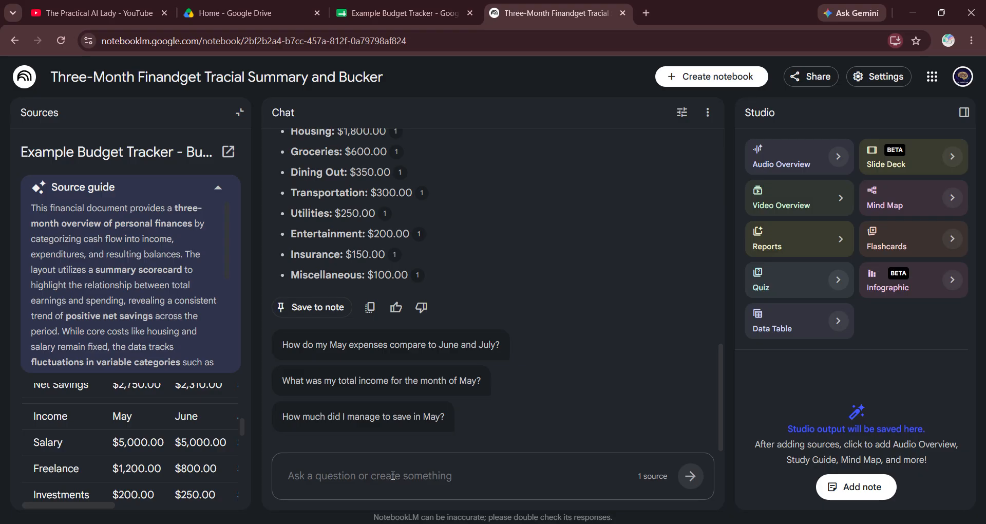
type("Predi")
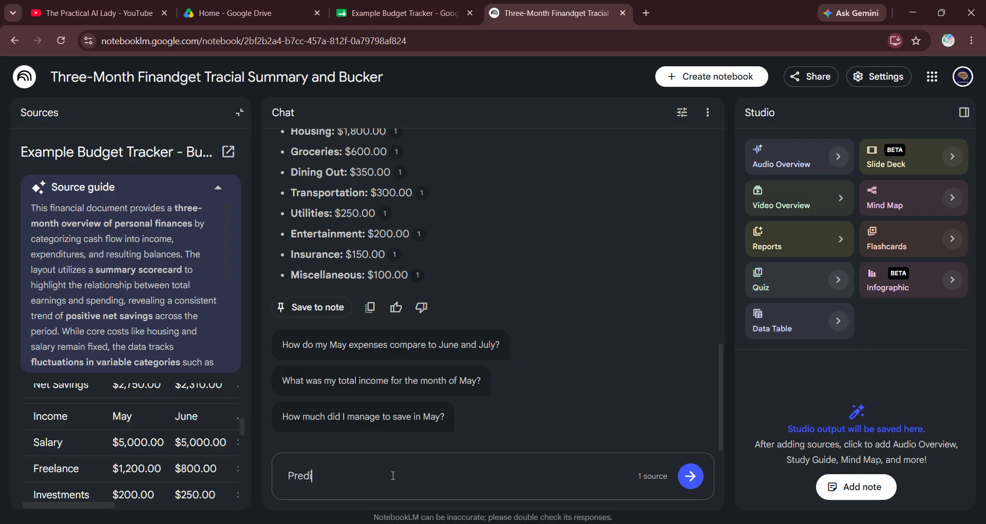
type("ct what august expenses will ")
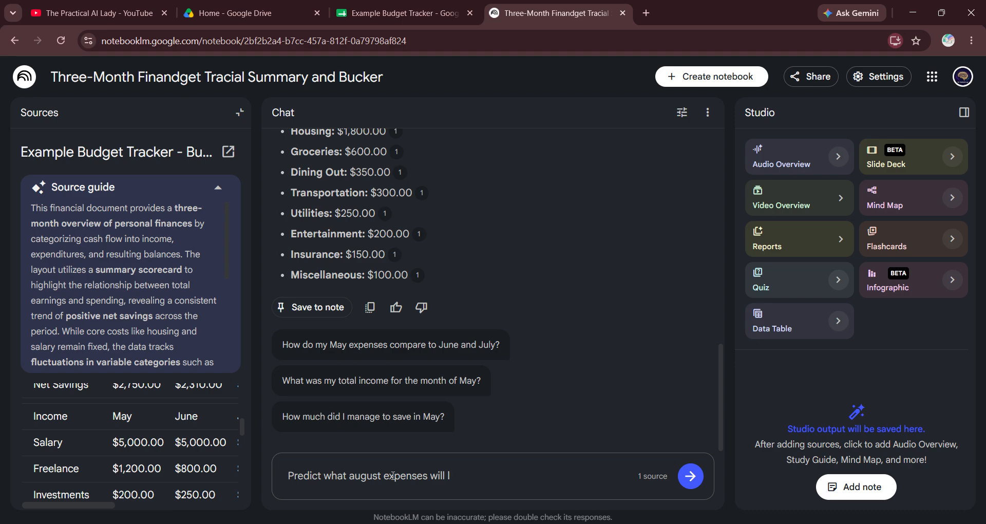
type("look lik")
key("BackSpace")
key("BackSpace")
key("BackSpace")
key("BackSpace")
key("BackSpace")
key("BackSpace")
key("BackSpace")
key("BackSpace")
key("BackSpace")
key("BackSpace")
key("BackSpace")
key("BackSpace")
key("BackSpace")
key("Return")
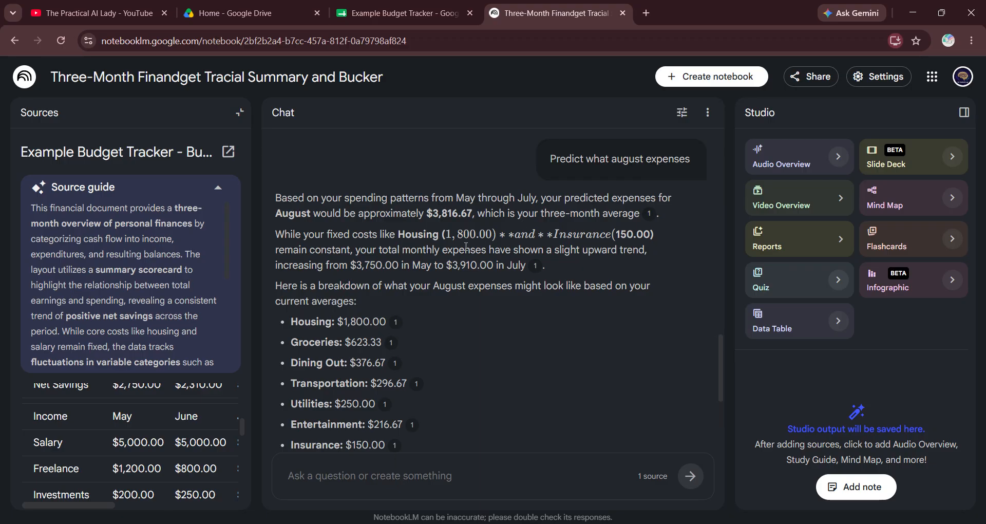
Step: Examine the predicted August expense breakdown in the chat answer, glancing at the budget spreadsheet and Google Drive before returning to the notebook
scroll(442, 310, "down", 1)
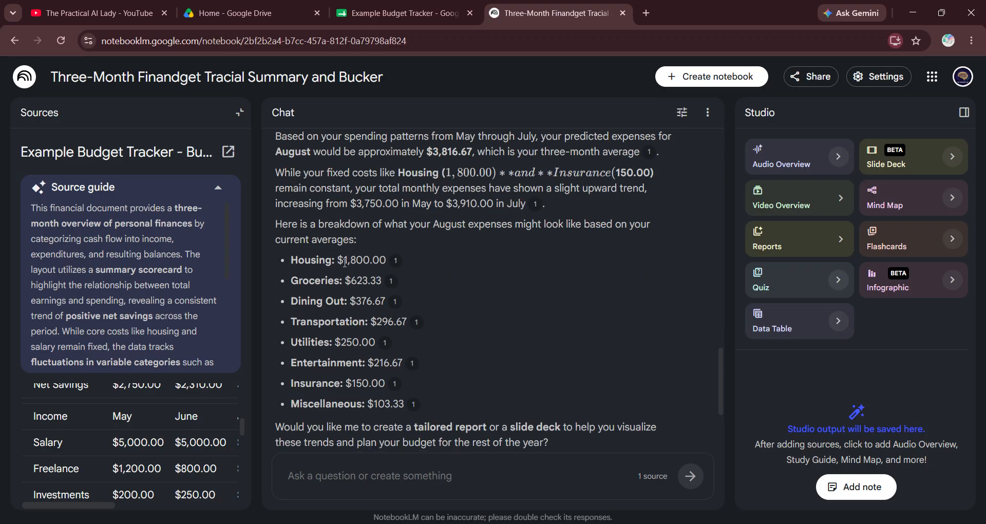
scroll(353, 297, "down", 1)
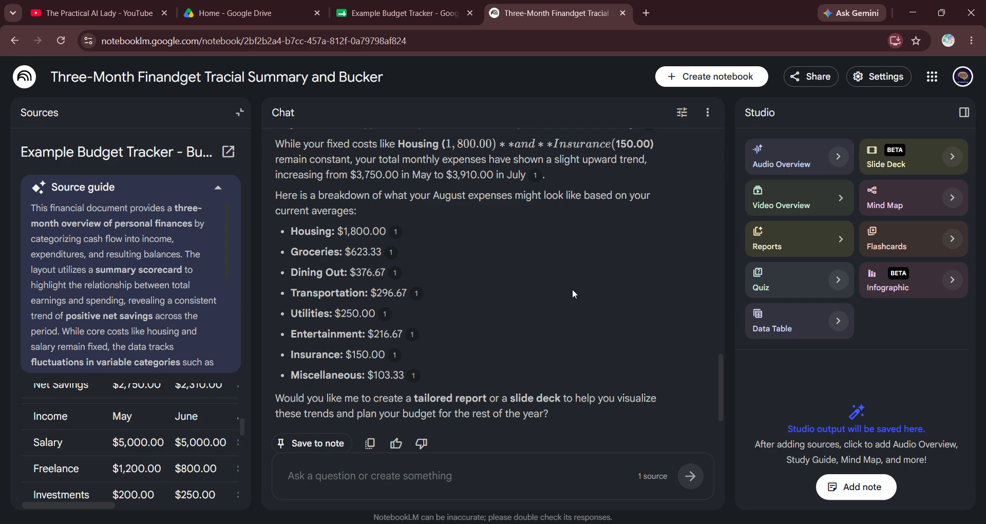
scroll(461, 228, "up", 3)
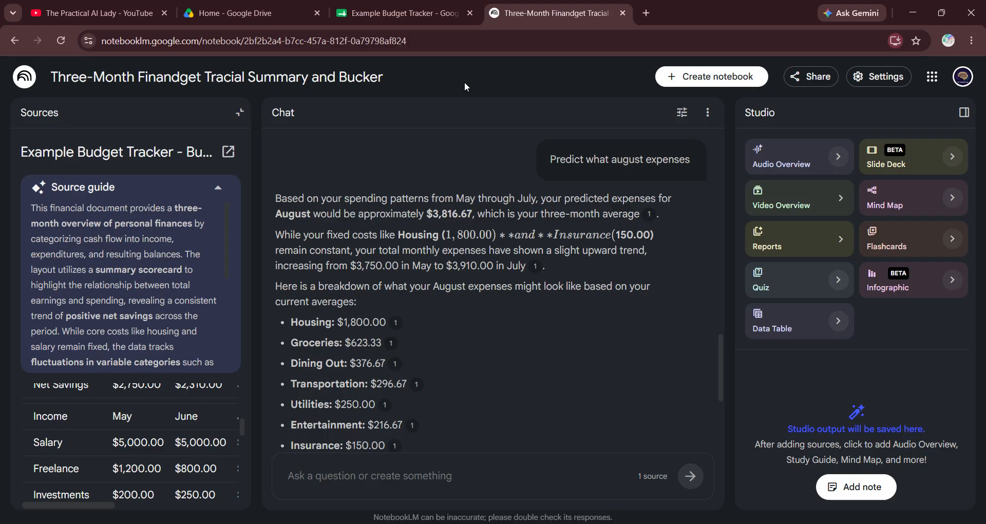
left_click(375, 11)
left_click(263, 11)
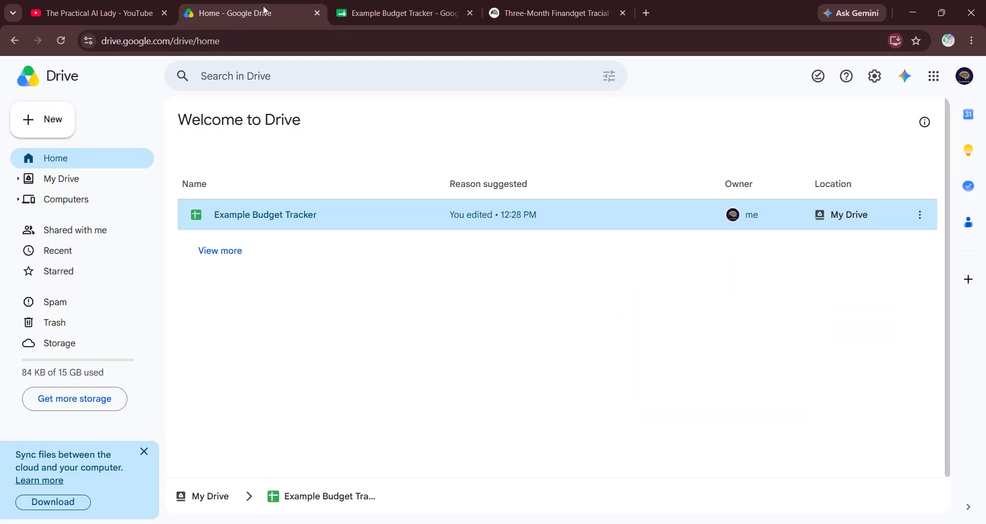
left_click(586, 18)
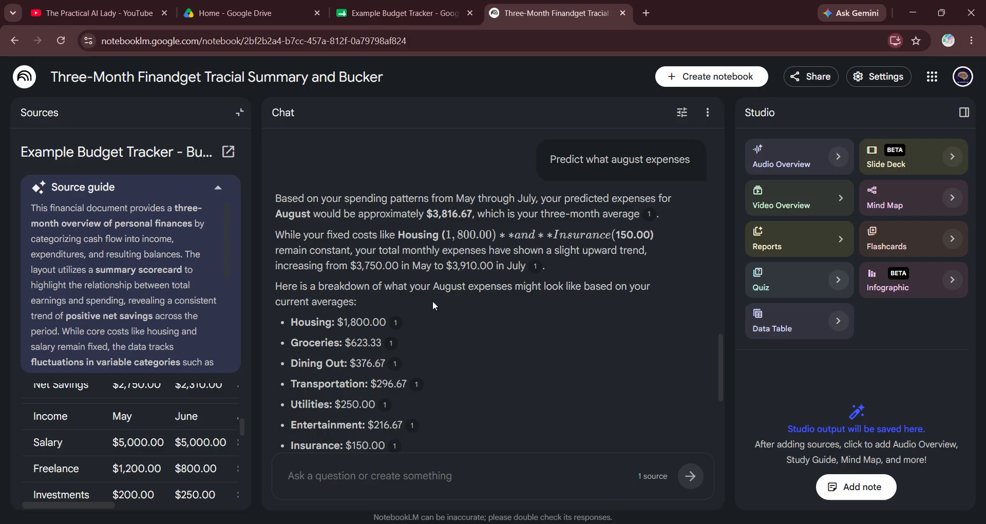
Step: Send the suggested follow-up "Yes, please create a tailored report for me." below the August prediction
scroll(462, 282, "down", 1)
scroll(497, 246, "down", 3)
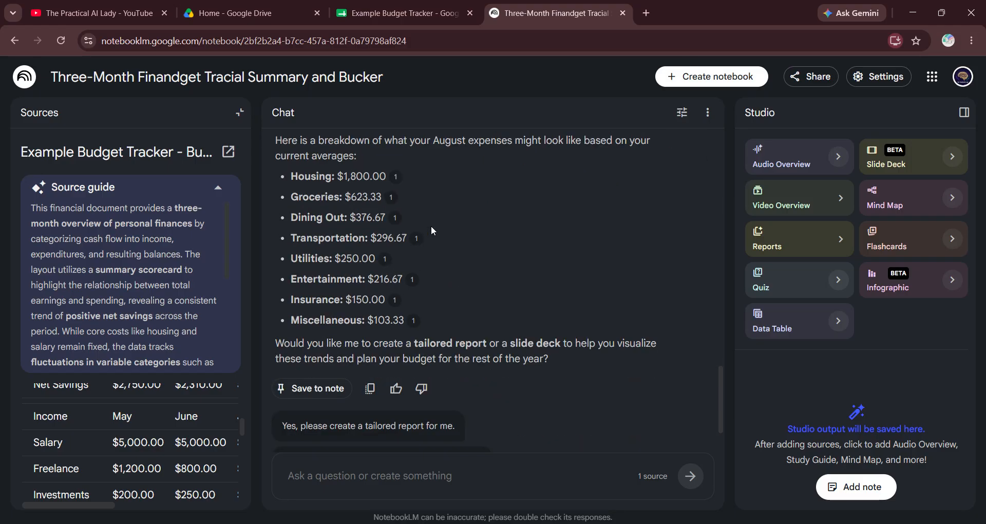
scroll(441, 266, "down", 2)
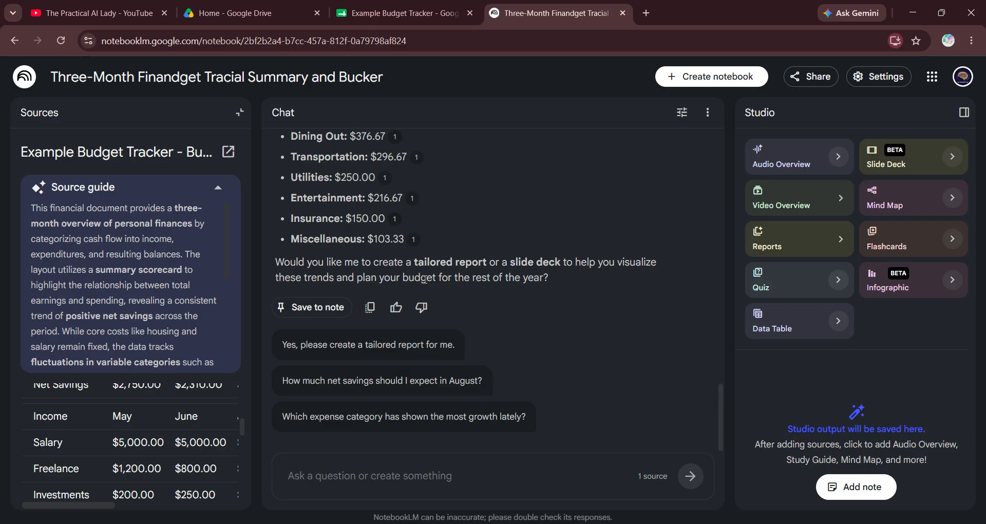
left_click(405, 339)
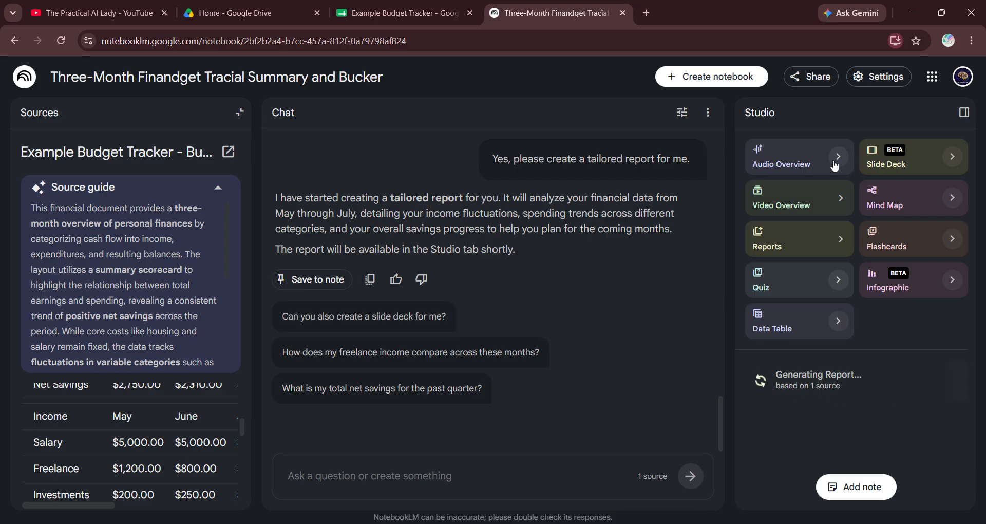
Step: Generate a Detailed Deck slide deck in English at Default length, and a mind map without a custom topic
left_click(948, 155)
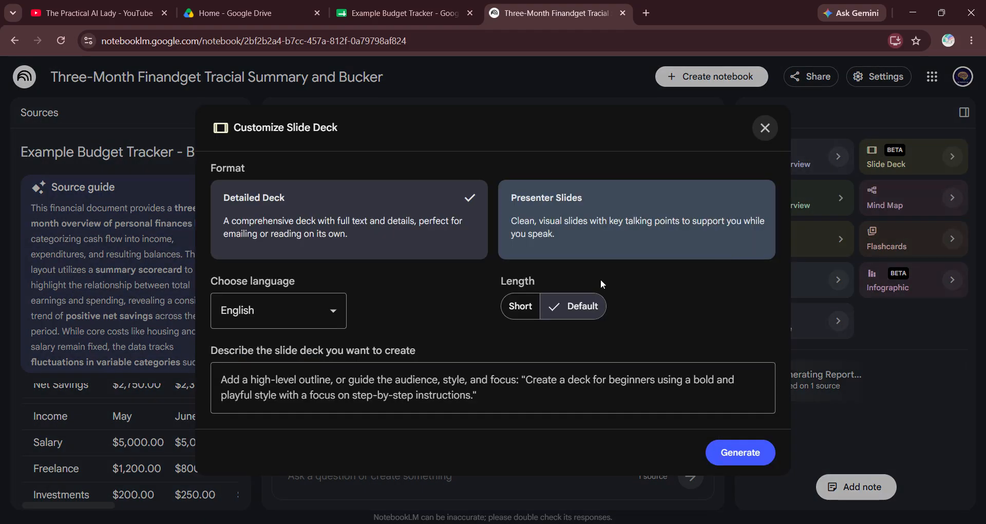
left_click(362, 389)
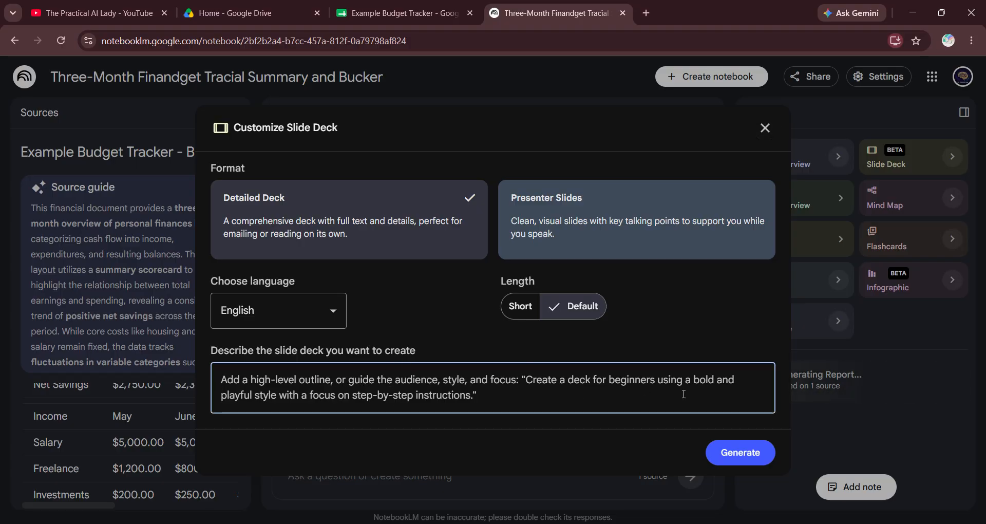
left_click(740, 454)
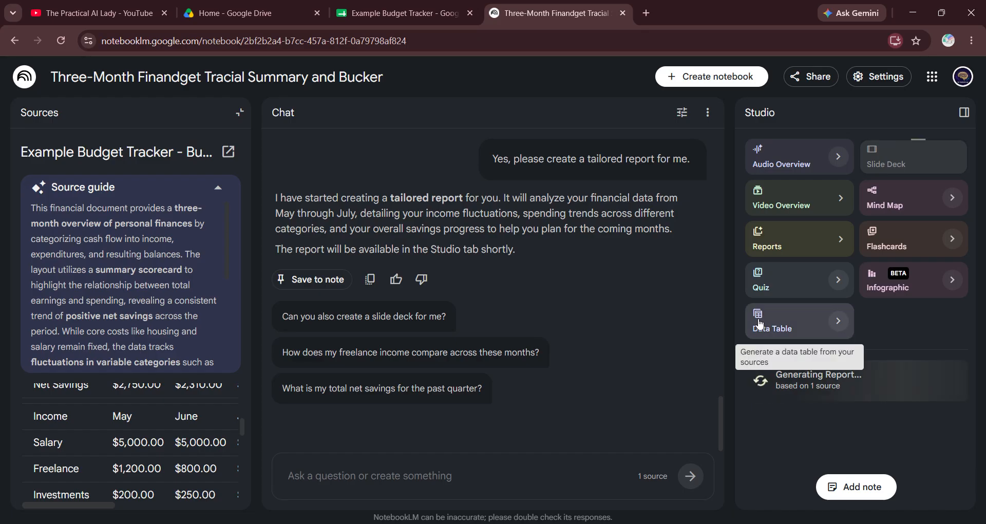
left_click(950, 206)
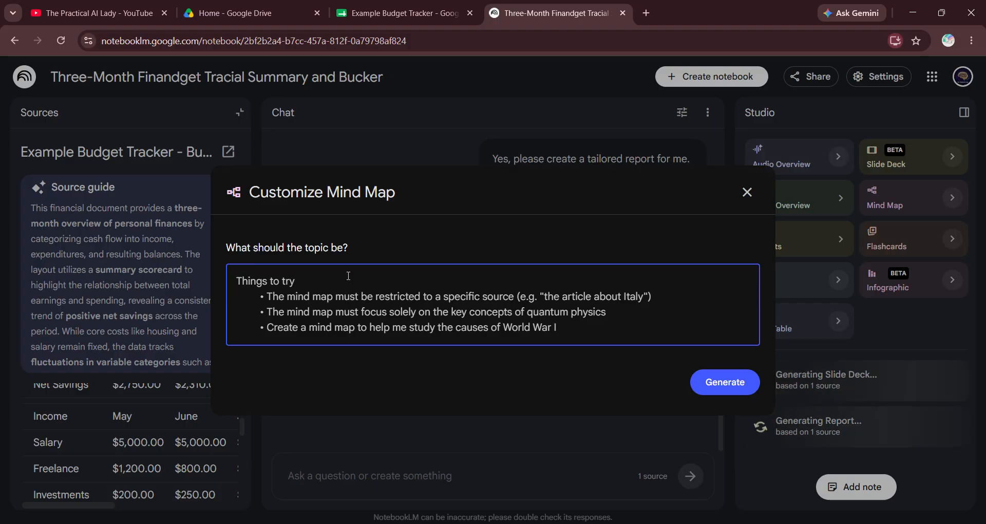
left_click(721, 380)
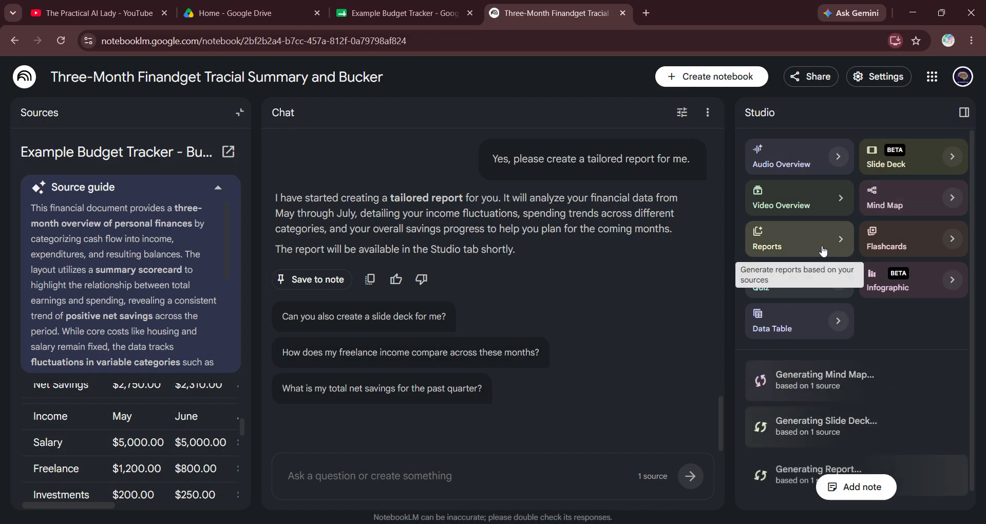
Step: Generate a Debate audio overview in English at Default length, using the suggested focus "Debate whether to invest extra savings or prioritize paying down debt."
left_click(838, 156)
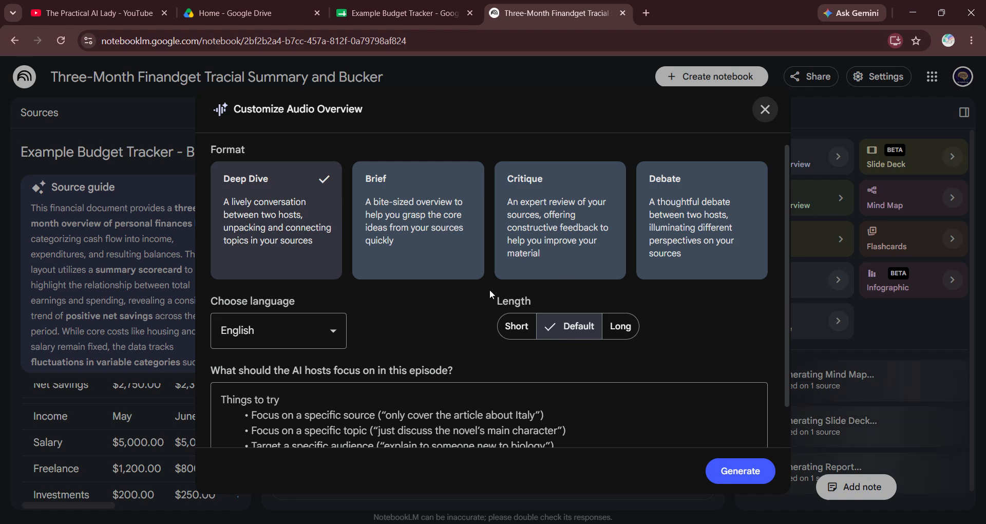
scroll(409, 309, "down", 2)
scroll(443, 277, "up", 2)
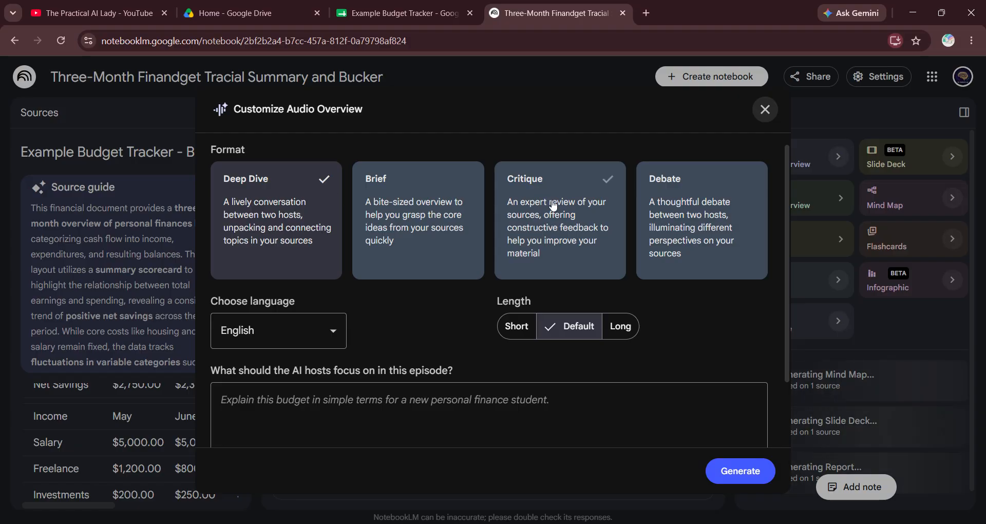
left_click(706, 211)
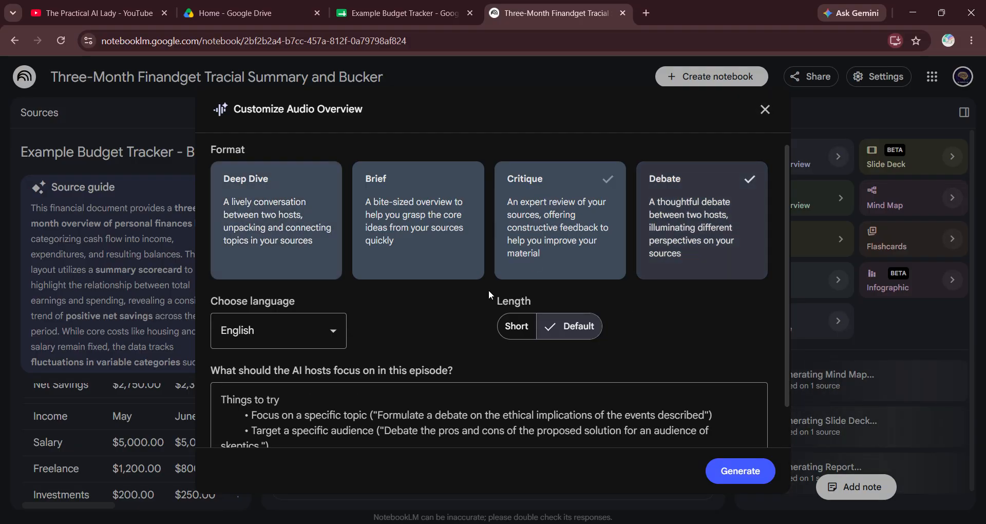
left_click(387, 403)
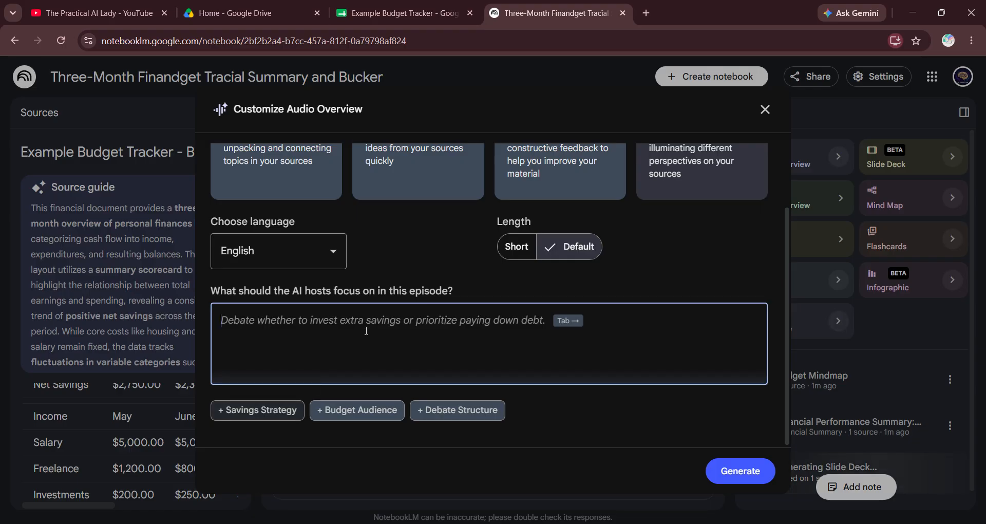
scroll(368, 385, "up", 1)
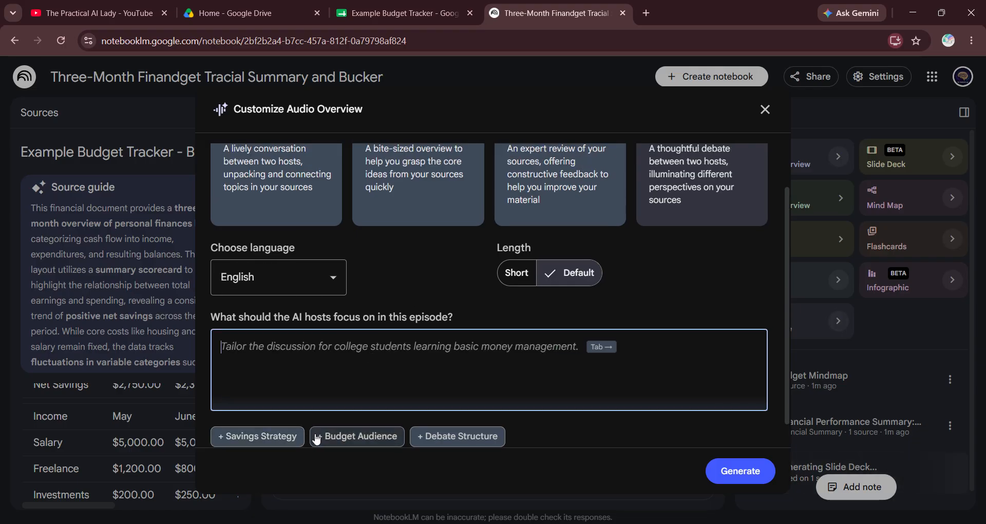
key("Tab")
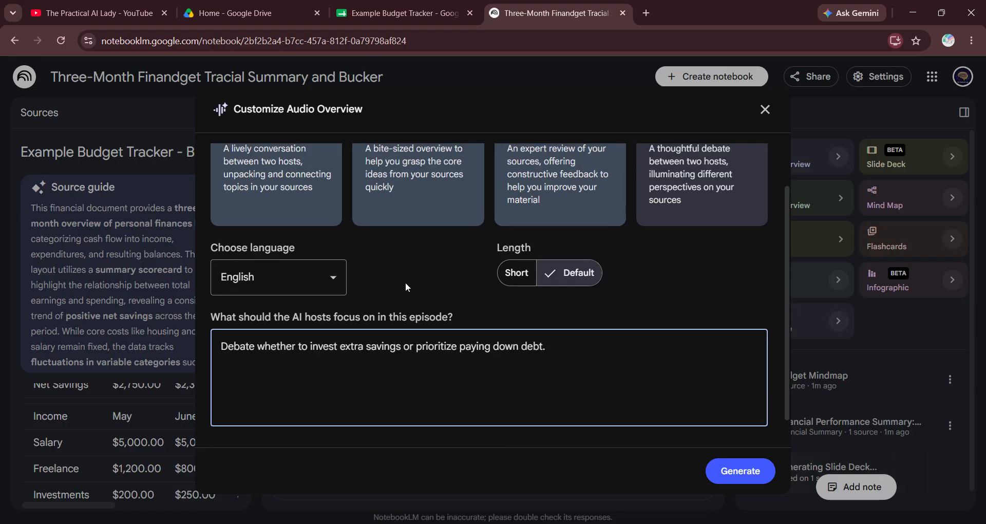
scroll(405, 282, "up", 2)
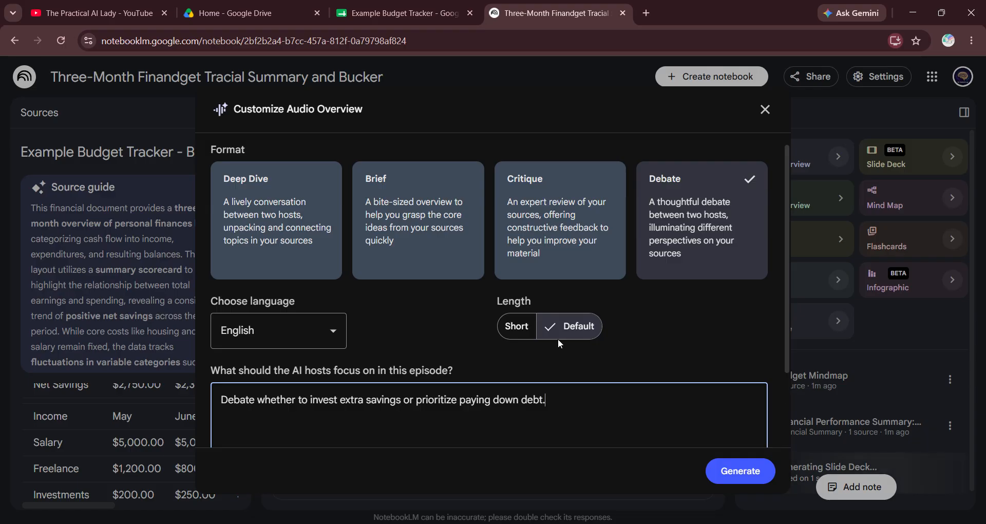
scroll(598, 362, "down", 1)
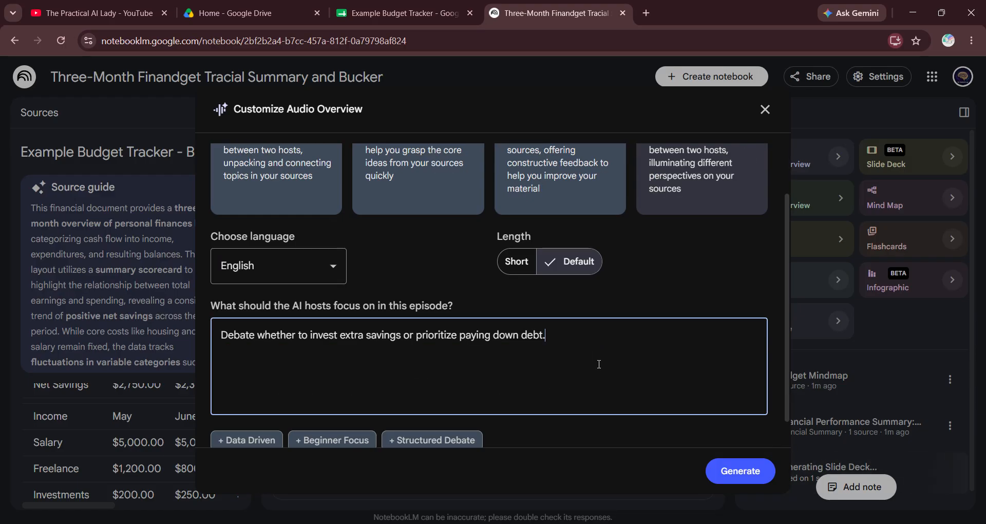
left_click(721, 465)
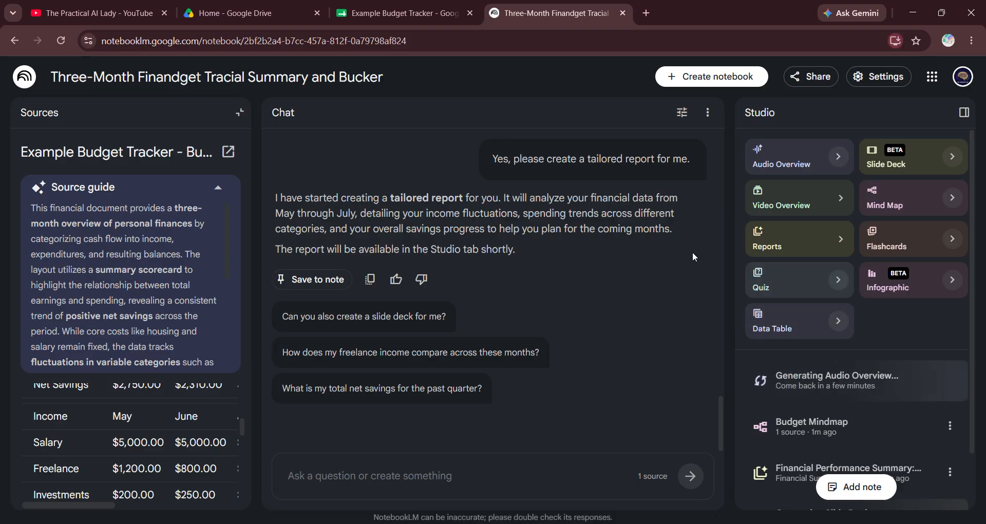
Step: Try to generate another audio overview in the Deep Dive format, in English at Default length
left_click(838, 156)
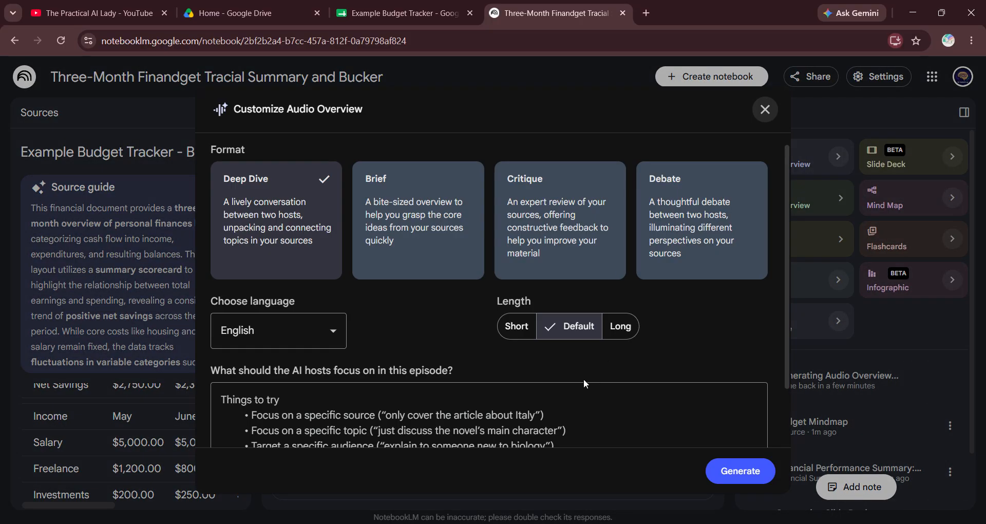
left_click(734, 466)
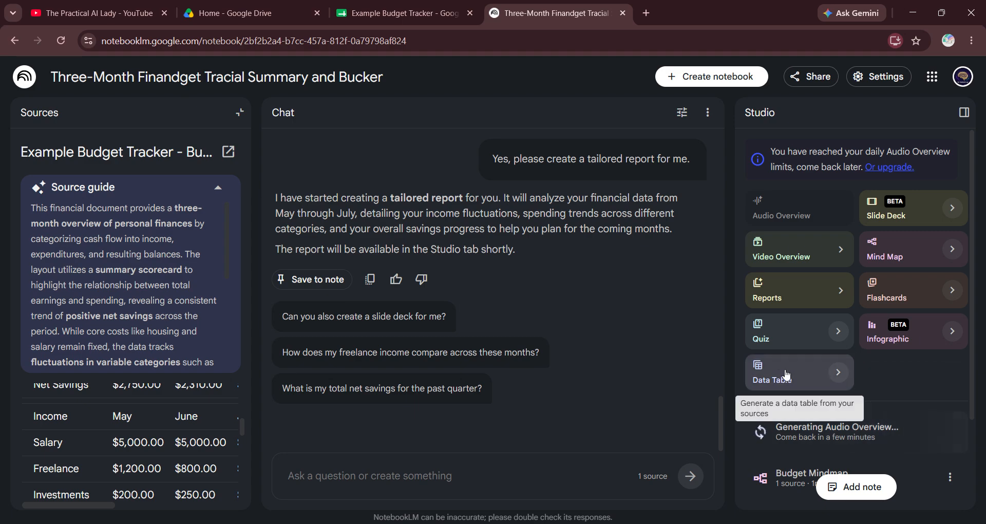
Step: Open the Budget Mindmap from the generated Studio outputs
scroll(766, 441, "down", 3)
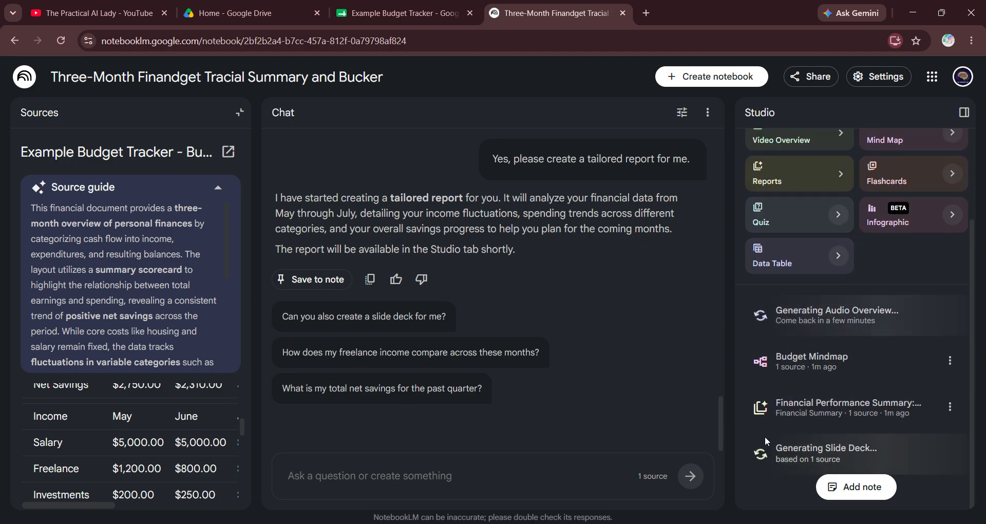
left_click(799, 382)
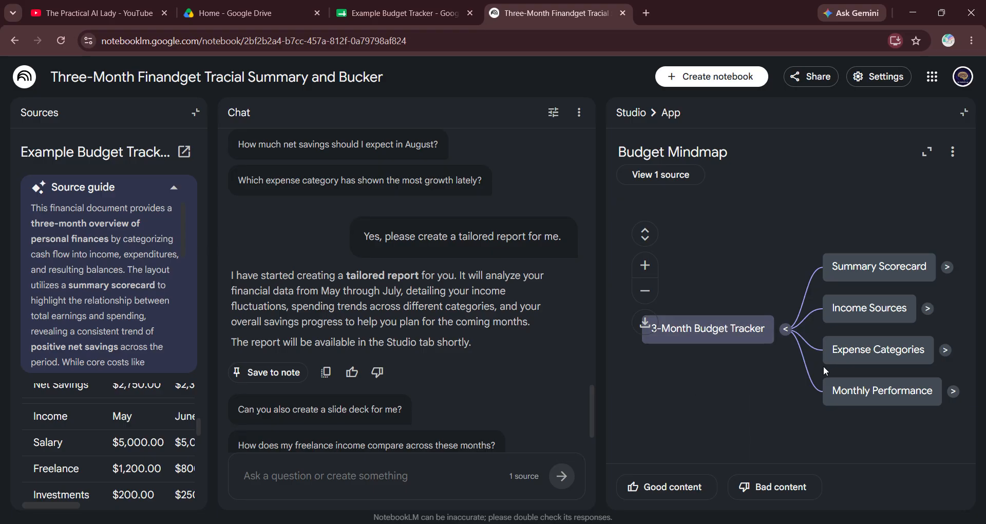
Step: Inspect the Income Sources, Summary Scorecard and Expense Categories branches of the mind map, expanding and collapsing each one
left_click(928, 308)
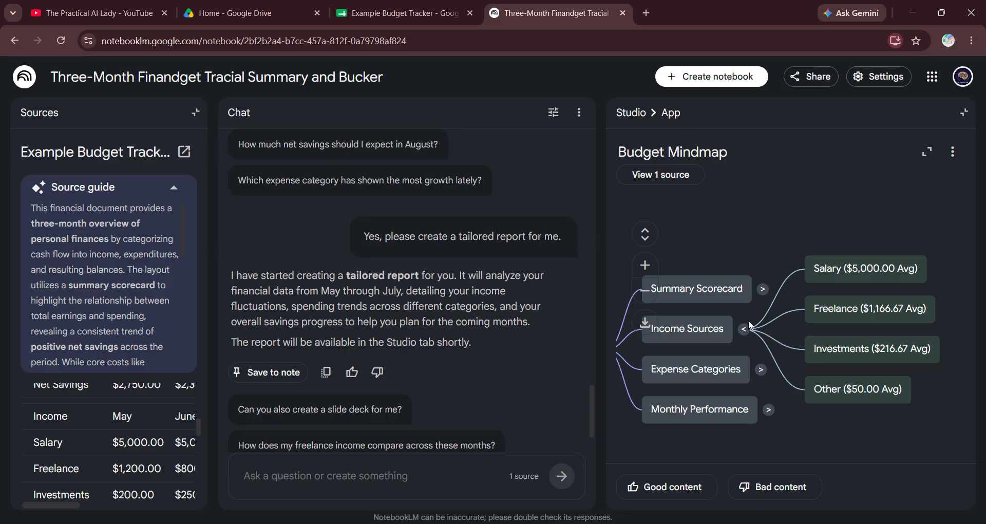
left_click(744, 329)
left_click(874, 280)
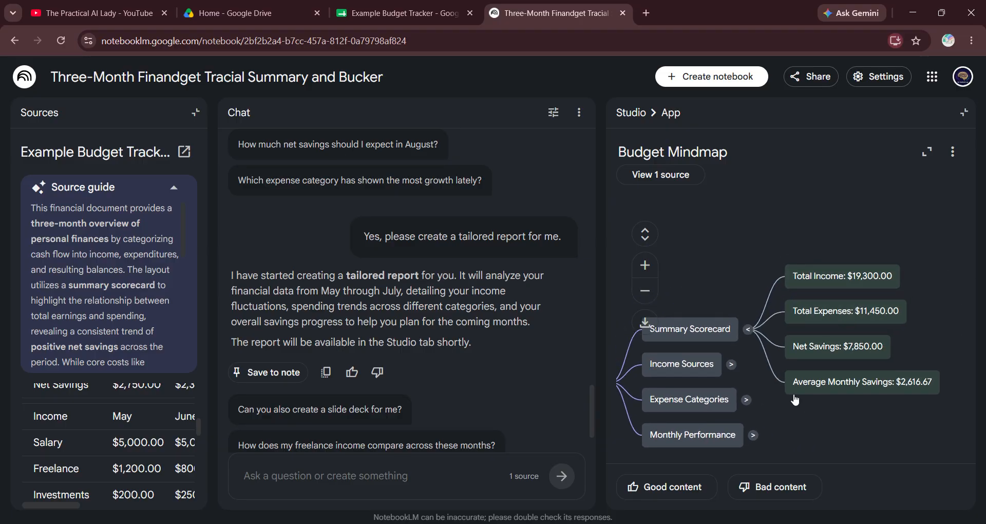
left_click(747, 330)
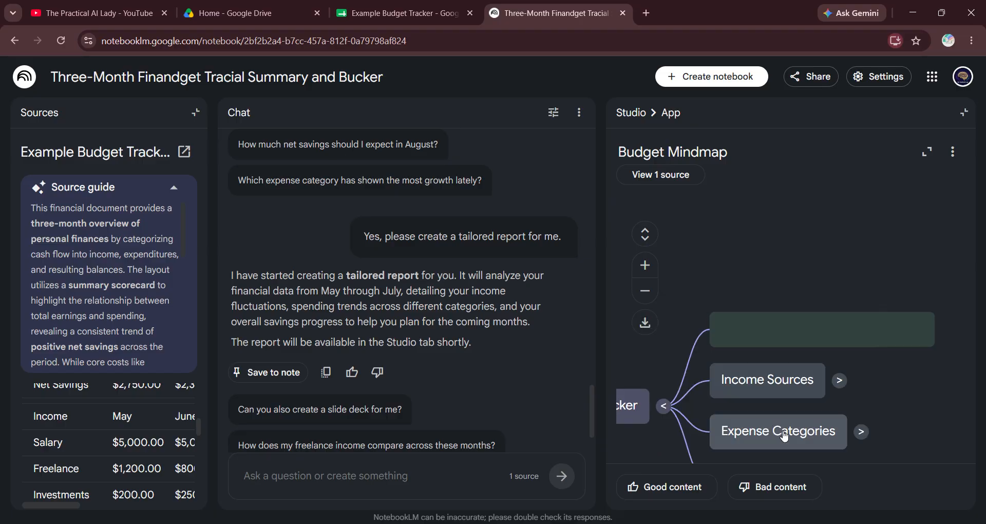
left_click(861, 434)
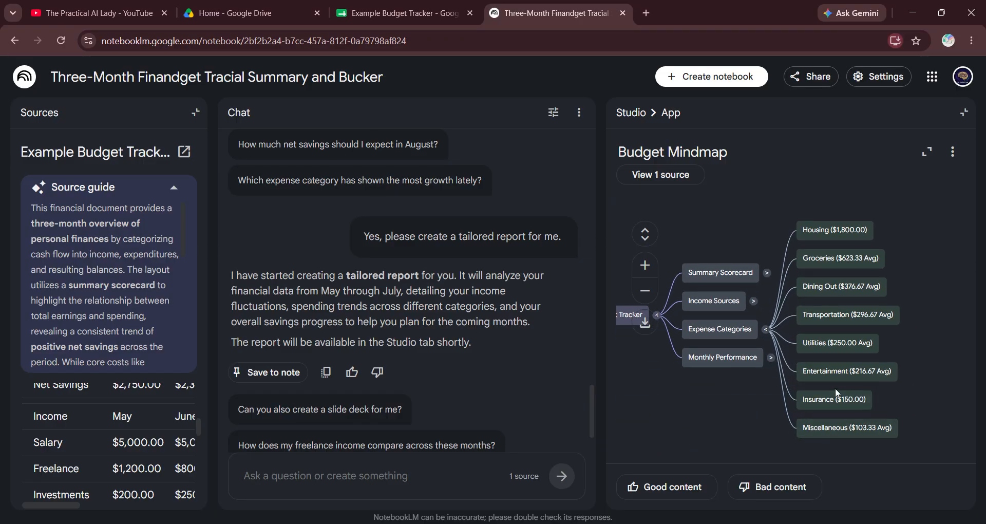
left_click(767, 329)
Step: Check the Monthly Performance branch of the mind map and have the chat discuss the Expense Categories node
left_click(874, 382)
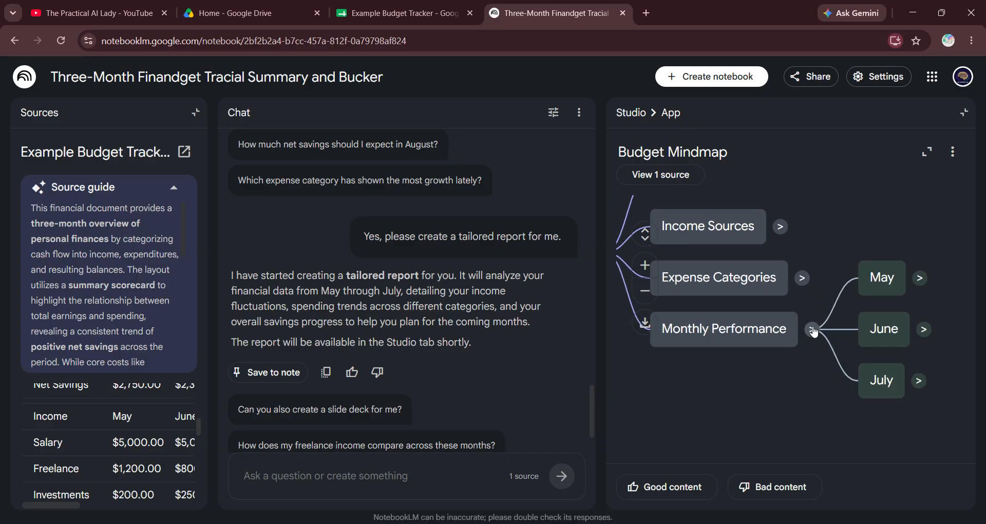
left_click(813, 330)
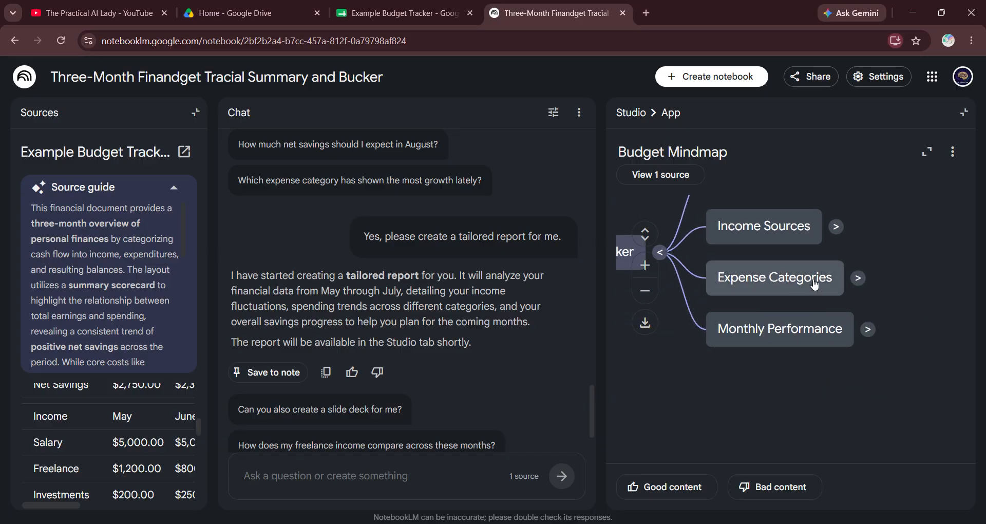
left_click(814, 284)
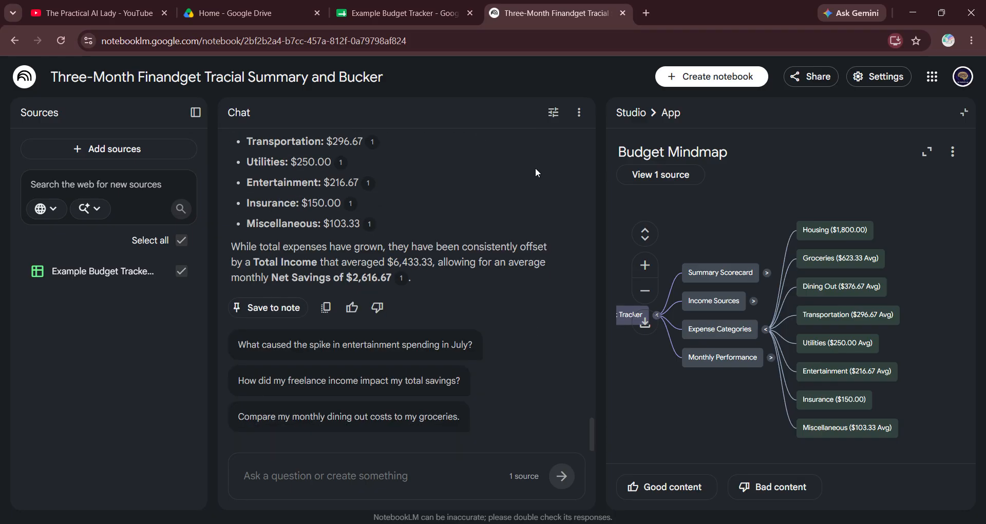
Step: In the Example Budget Tracker in Google Sheets, enter August Total Income 6000, Total Expenses 4000 and Net Savings 2000 in the Summary Scorecard
left_click(380, 14)
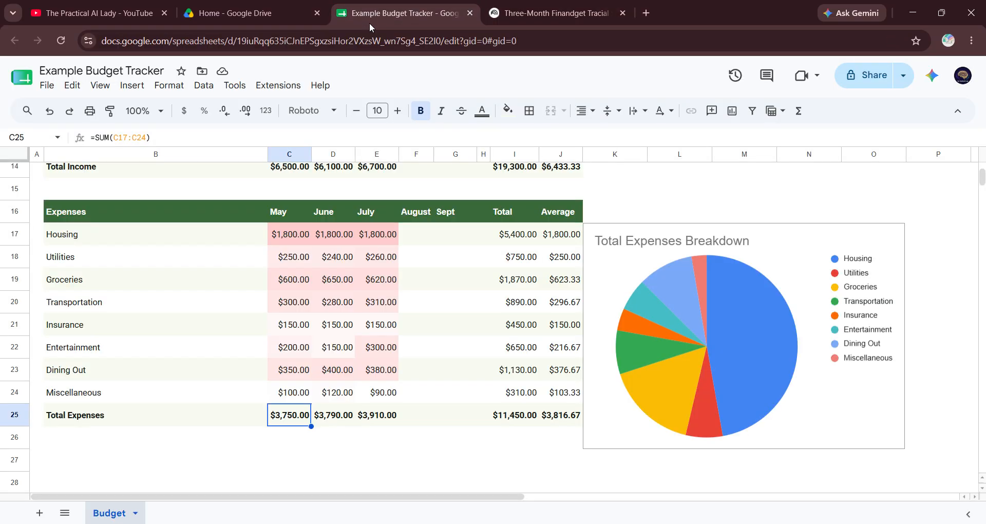
scroll(395, 252, "up", 5)
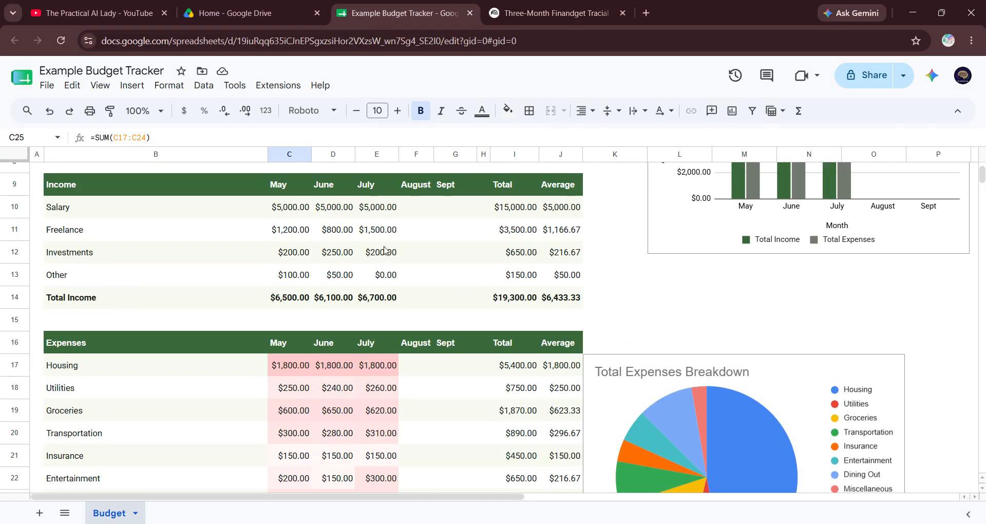
left_click(424, 247)
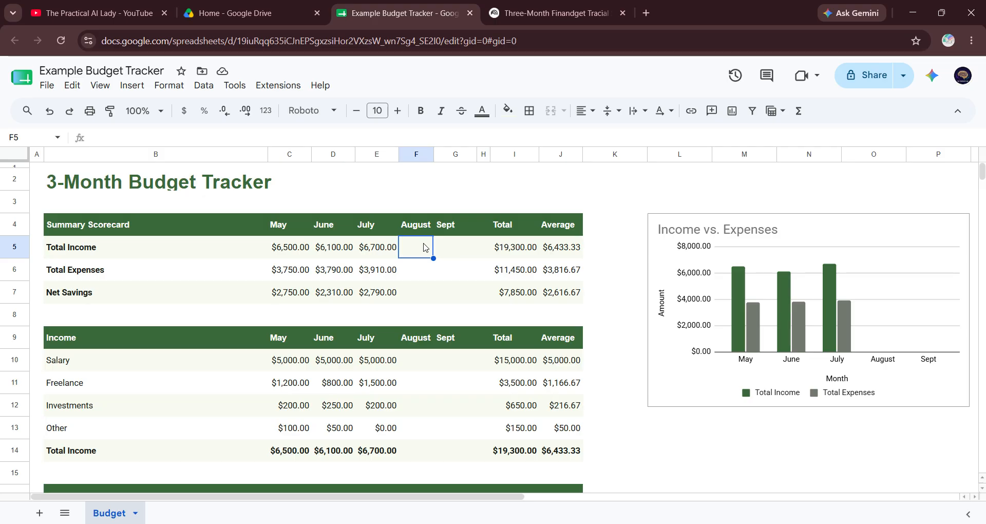
type("6000")
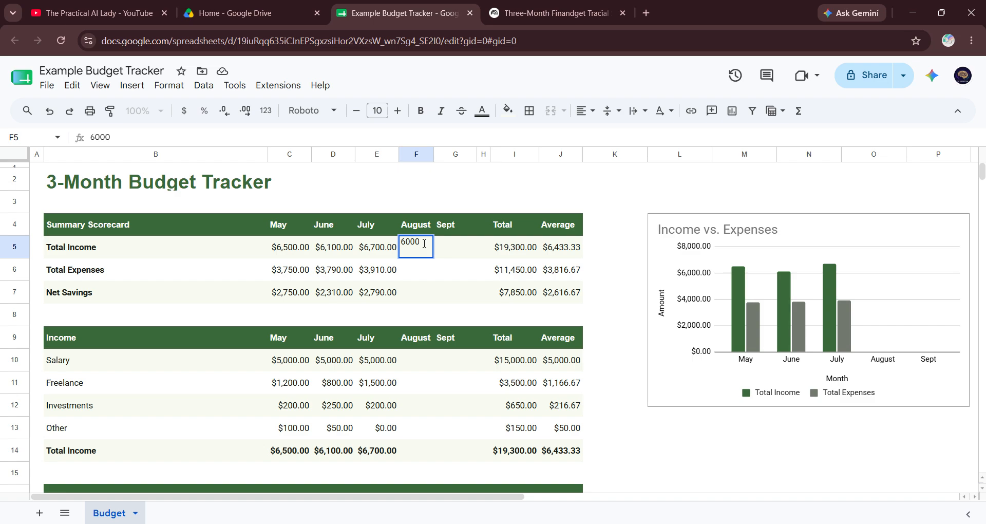
key("Return")
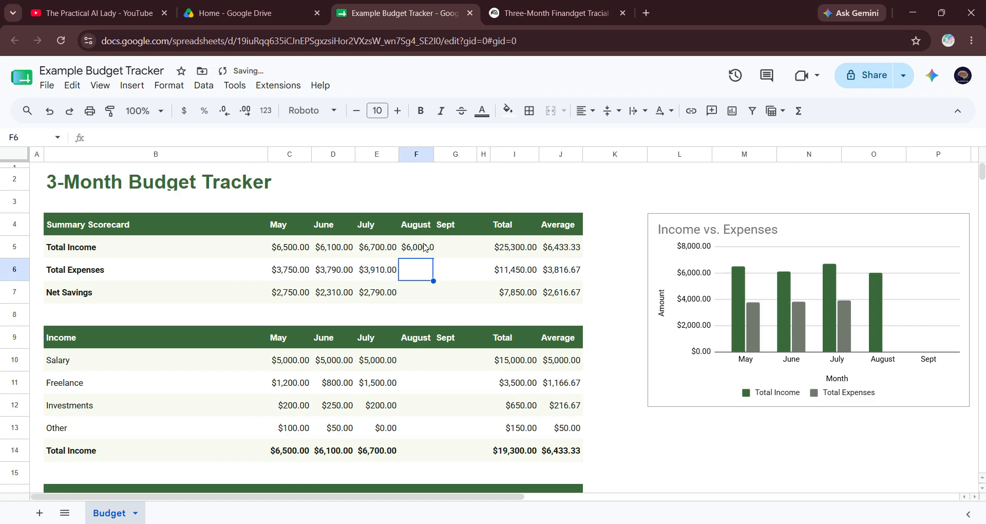
type("4000")
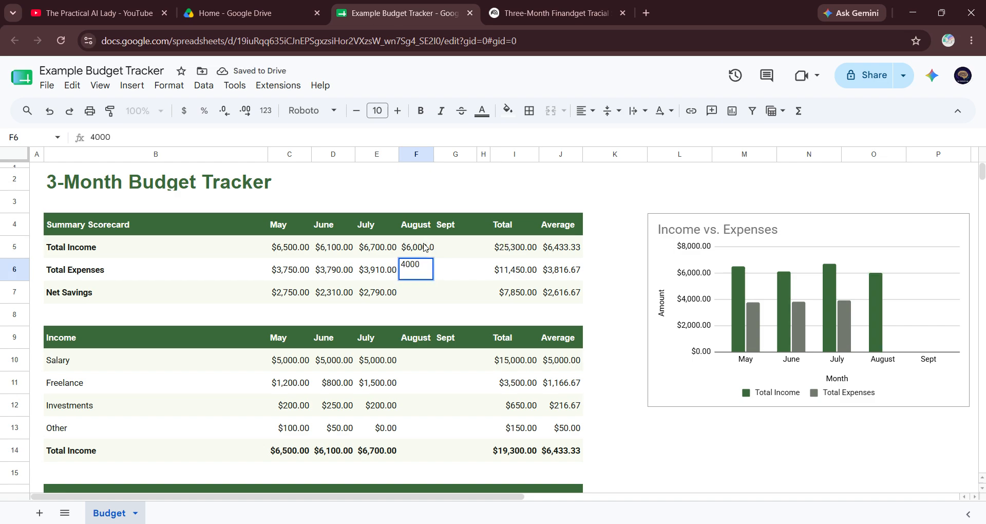
key("Return")
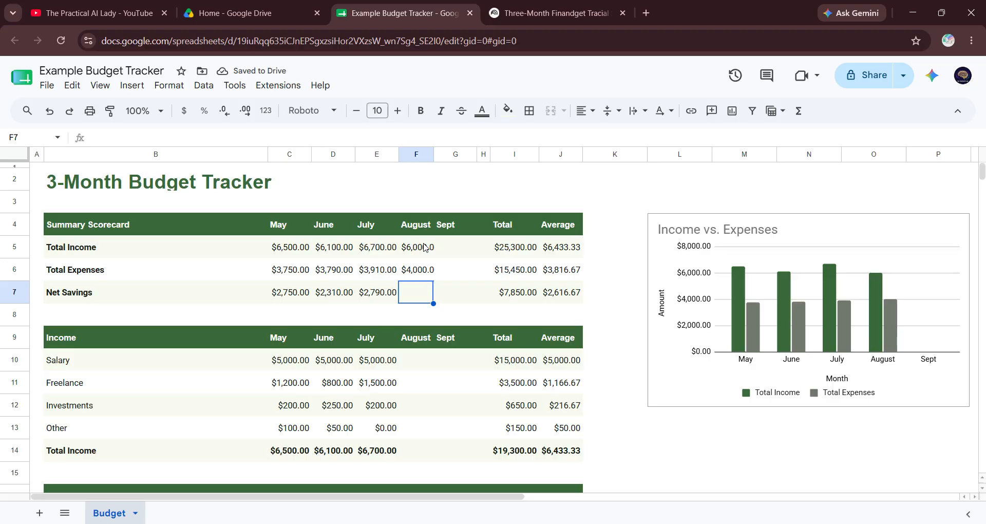
type("2000")
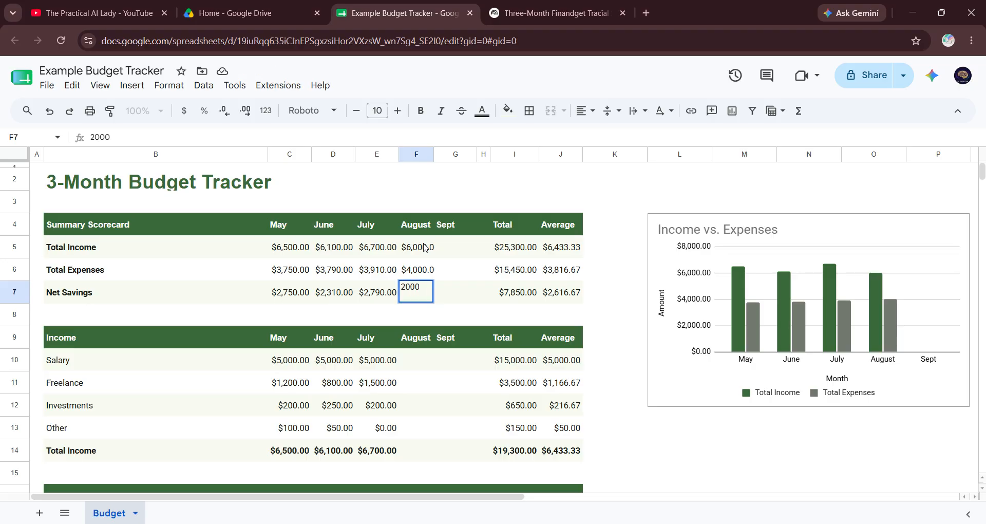
key("Return")
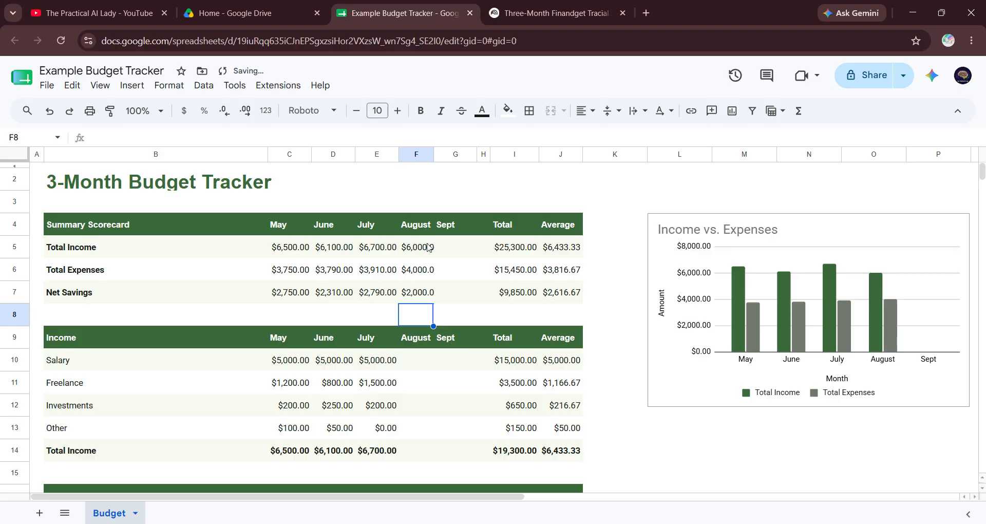
Step: Widen the August column slightly and enter Sept Total Income 6,100, Total Expenses 2100 and Net Savings 4,000 in the Summary Scorecard
left_click(460, 250)
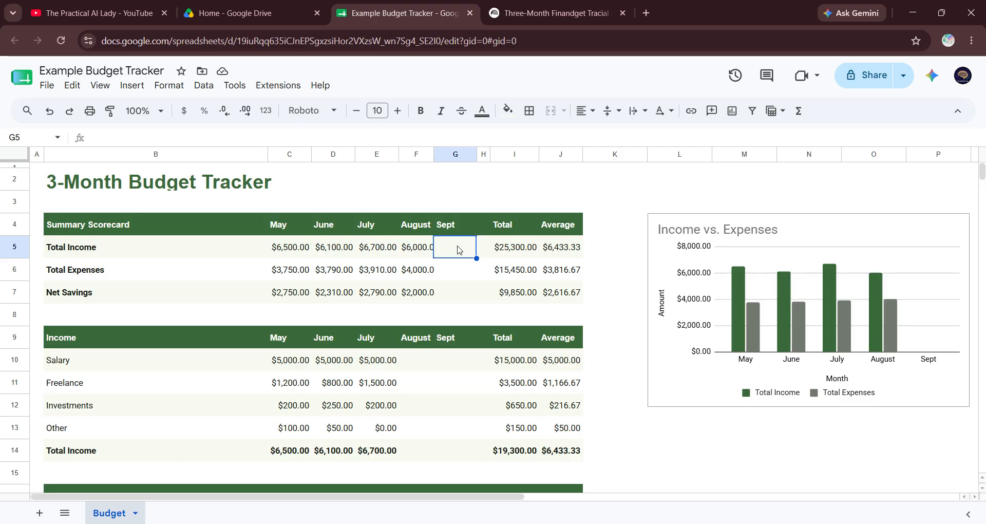
left_click_drag(434, 154, 442, 154)
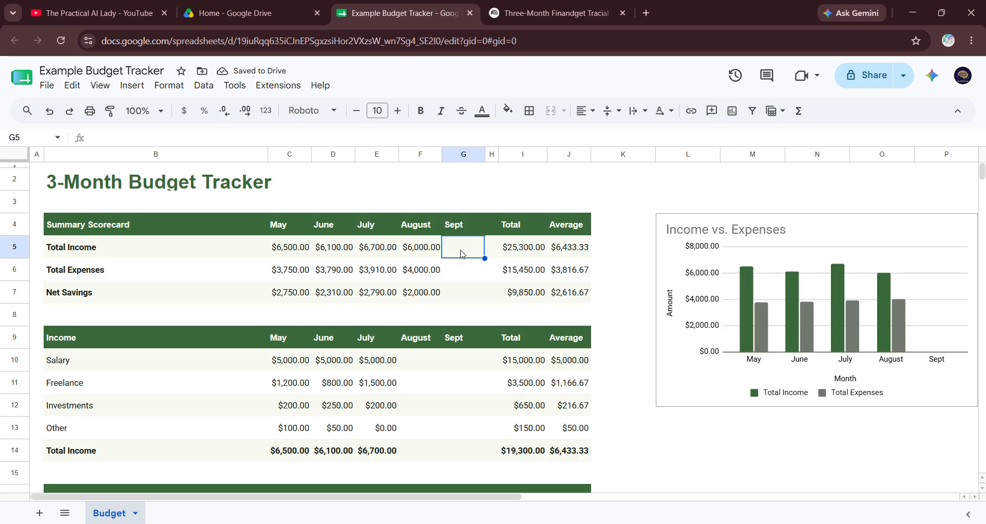
type("6,100")
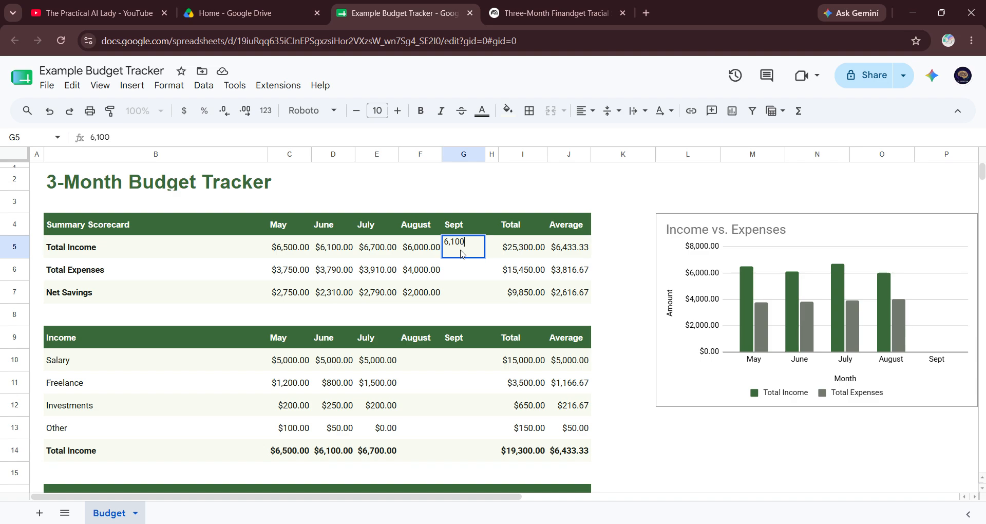
key("Return")
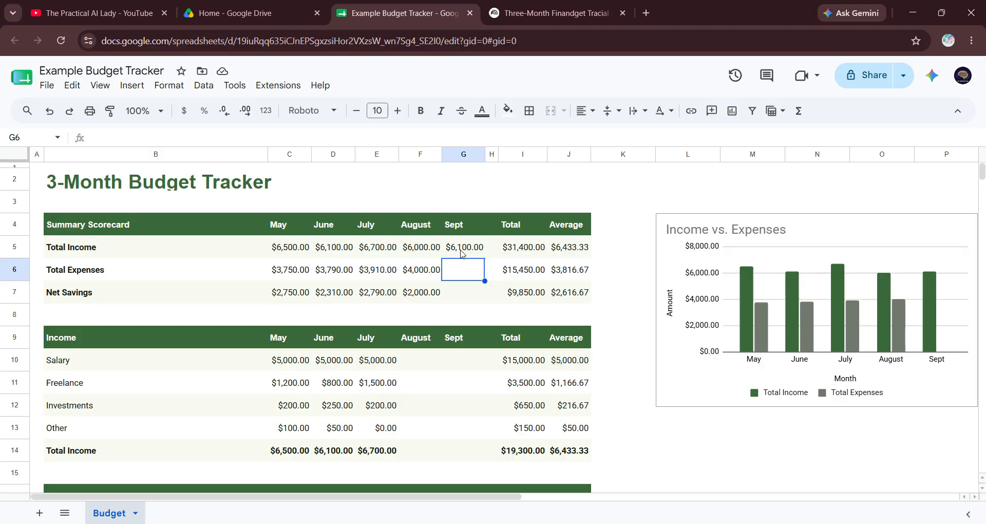
type("21")
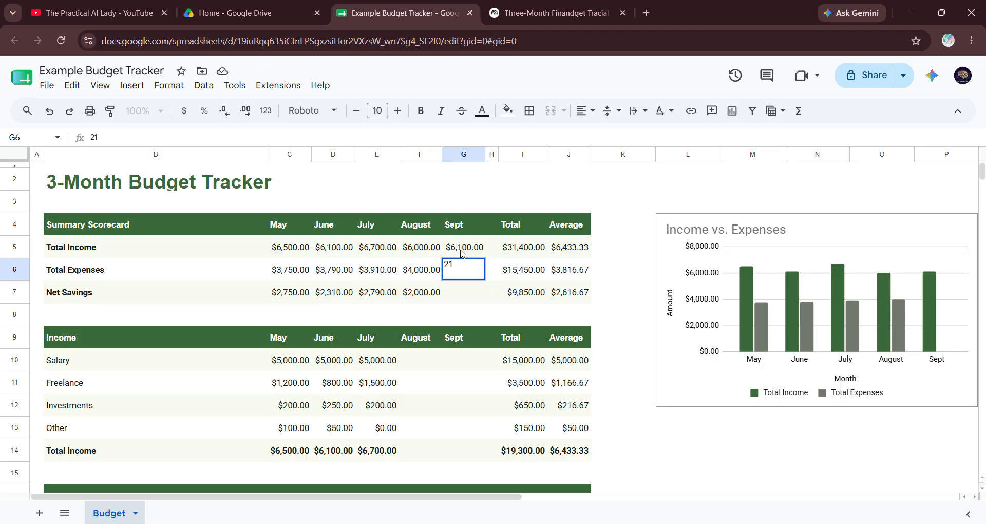
type("00")
key("Return")
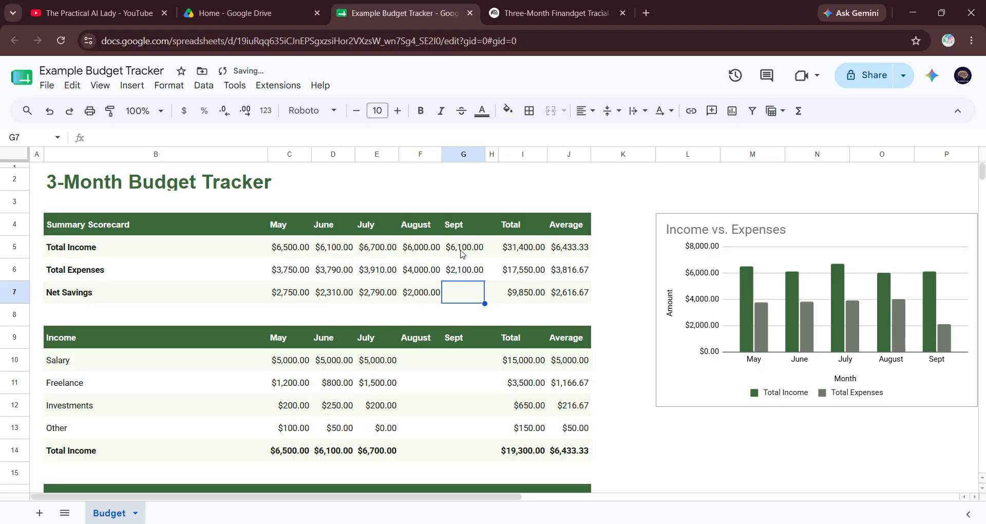
type("4")
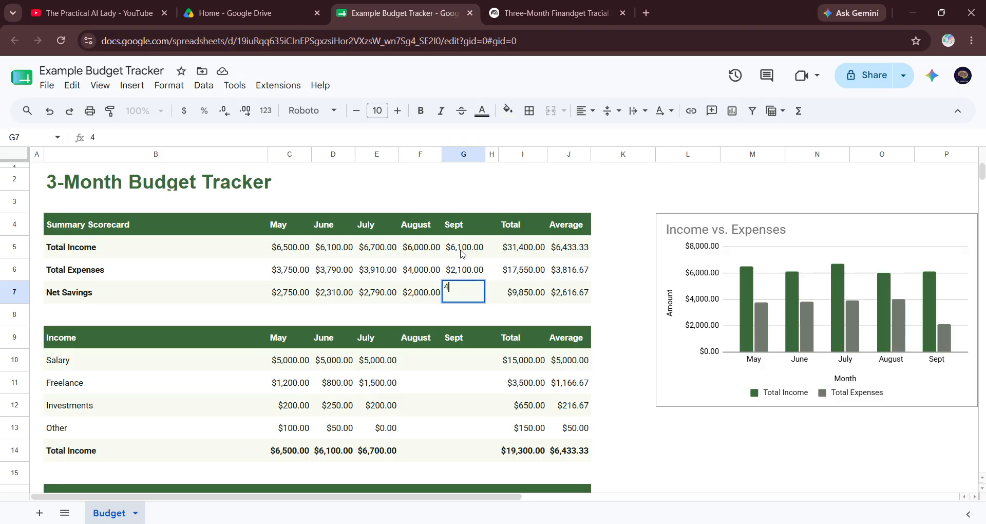
type(",000")
key("Return")
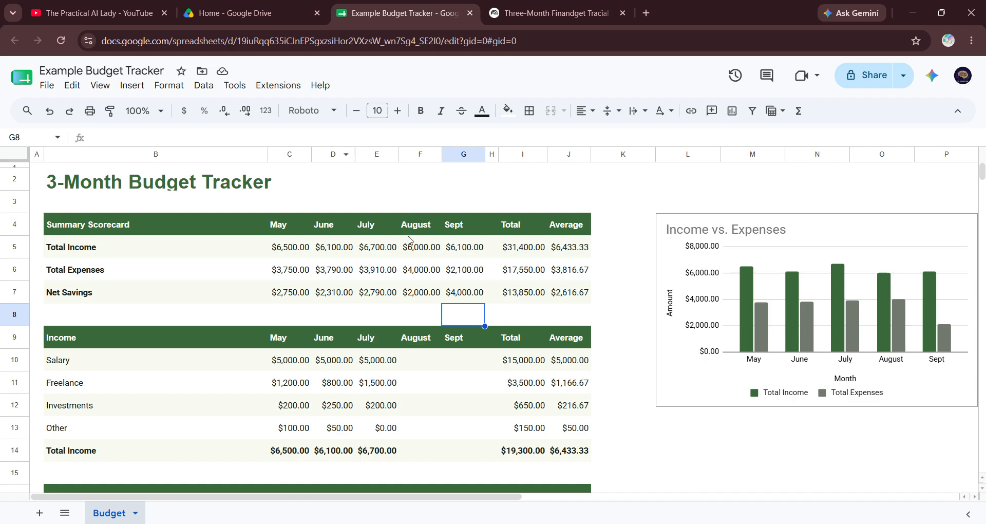
Step: Return to the NotebookLM notebook, open the Example Budget Tracker source and sync it with Google Drive
right_click(224, 9)
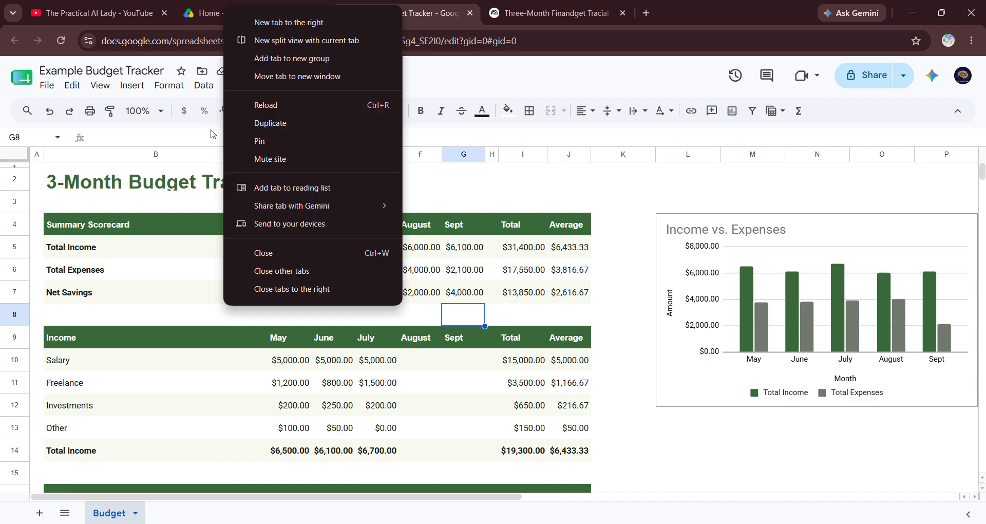
left_click(192, 18)
left_click(599, 14)
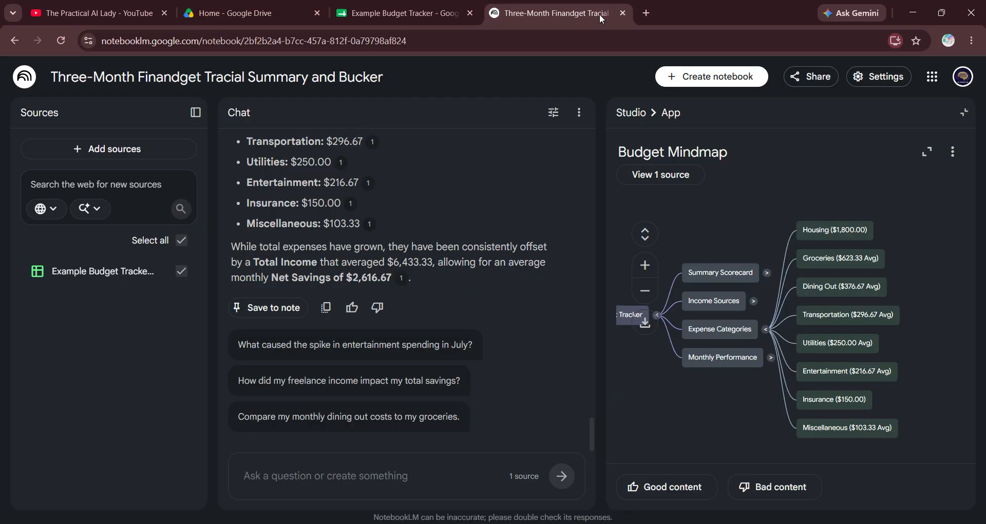
left_click(89, 271)
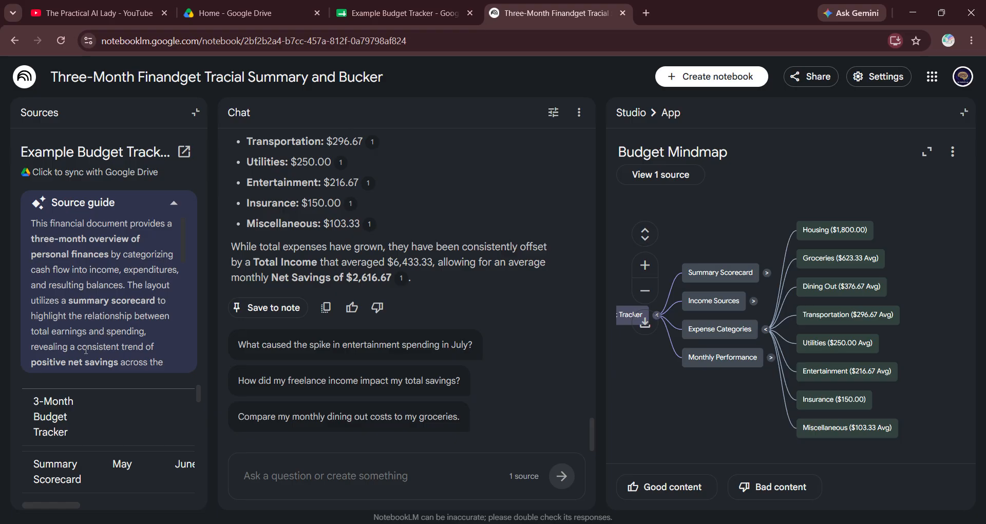
scroll(81, 409, "down", 1)
scroll(82, 409, "right", 5)
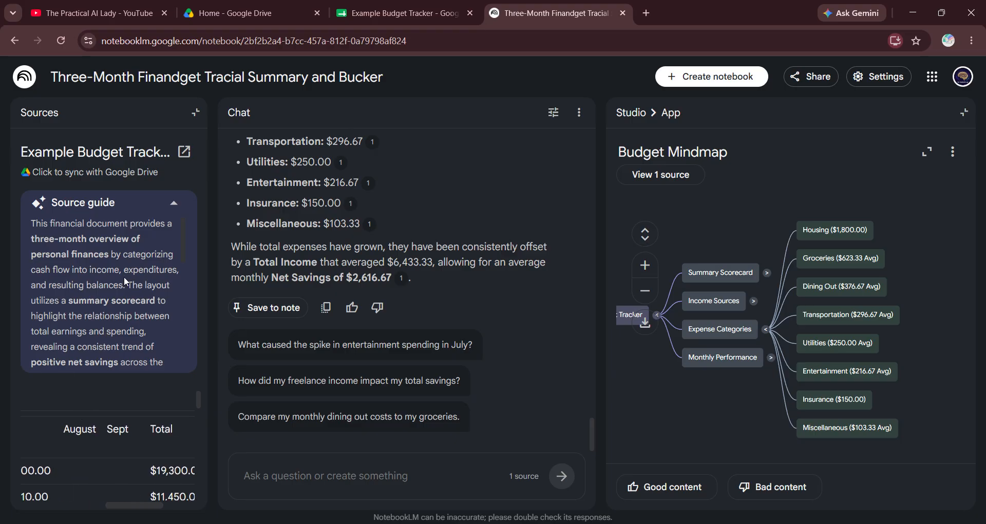
left_click(102, 174)
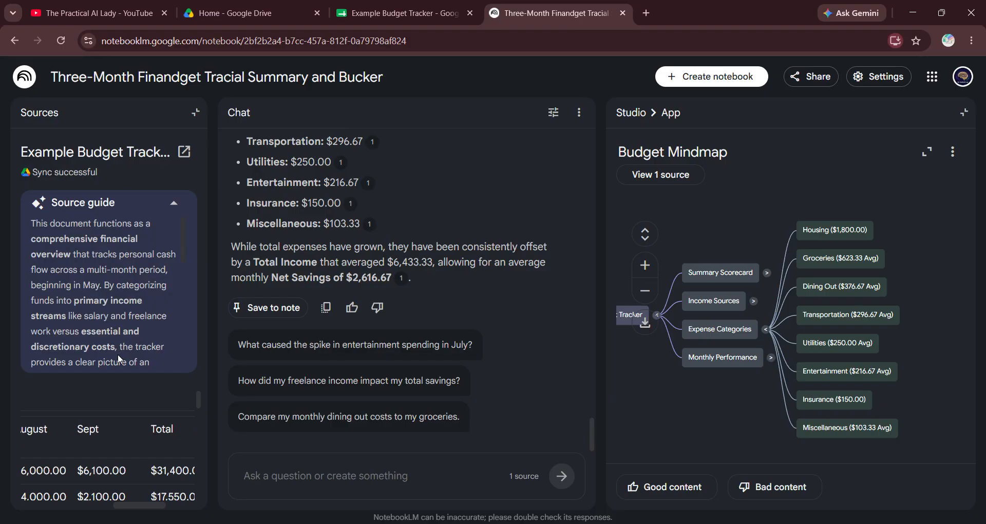
Step: Review the Total and Average columns of the synced source table
scroll(149, 417, "right", 3)
scroll(150, 418, "down", 2)
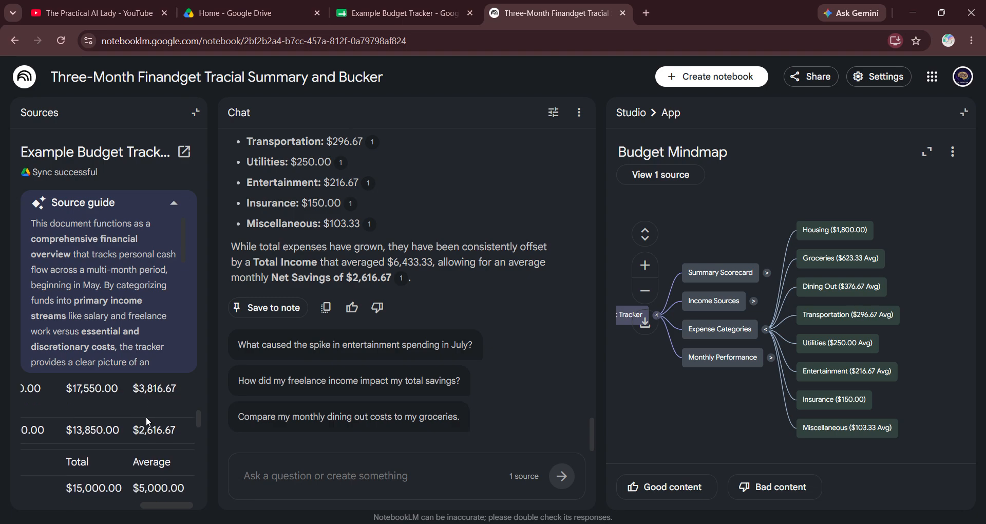
scroll(104, 464, "down", 2)
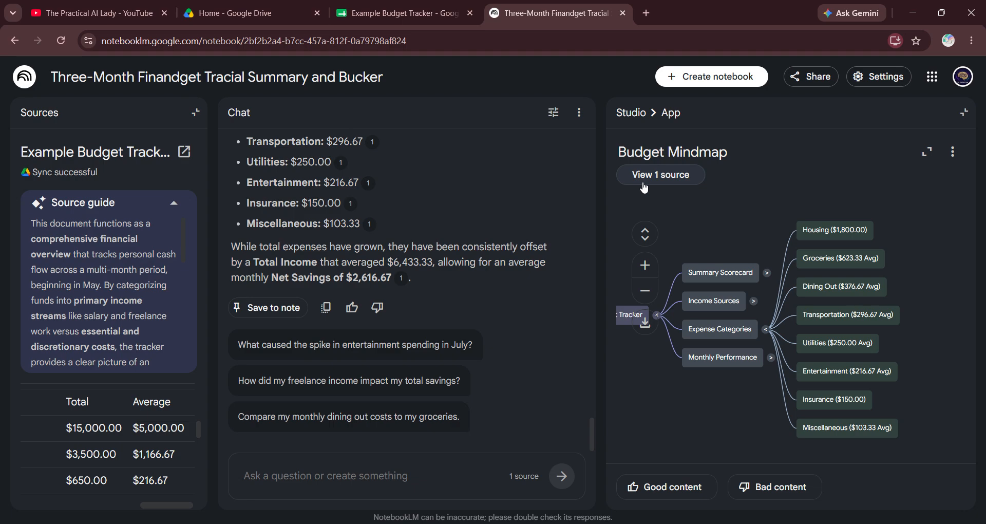
Step: Open the Financial Performance Summary report from the Studio outputs and read through its income and expense trend sections
left_click(627, 114)
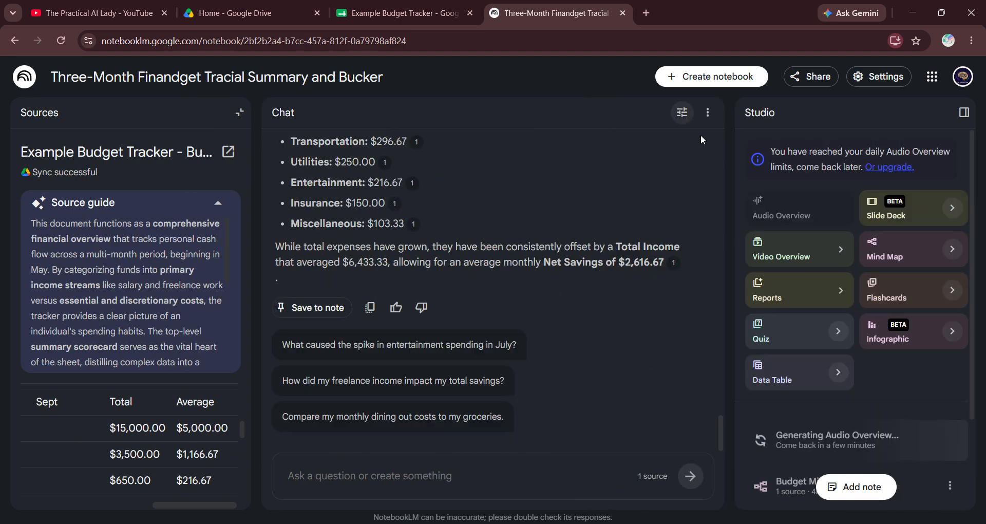
scroll(819, 391, "down", 3)
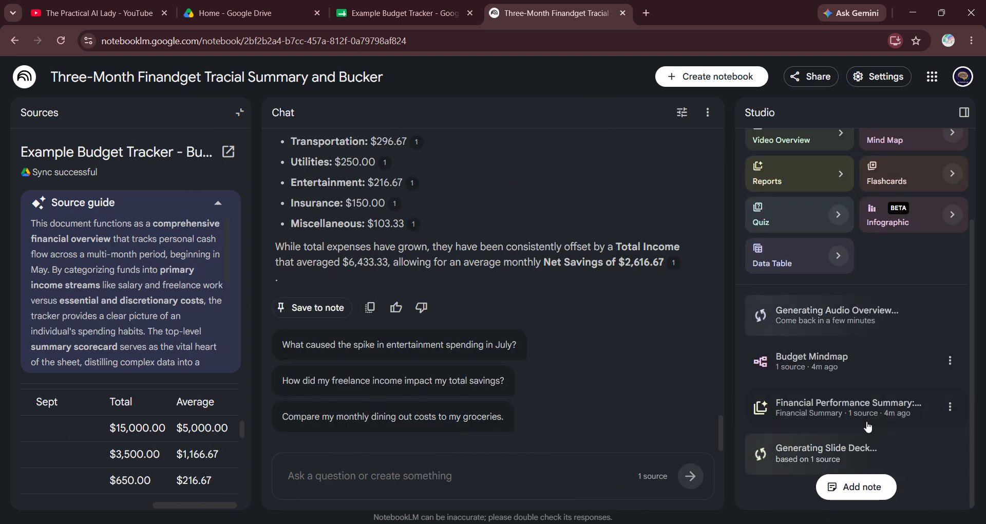
left_click(853, 408)
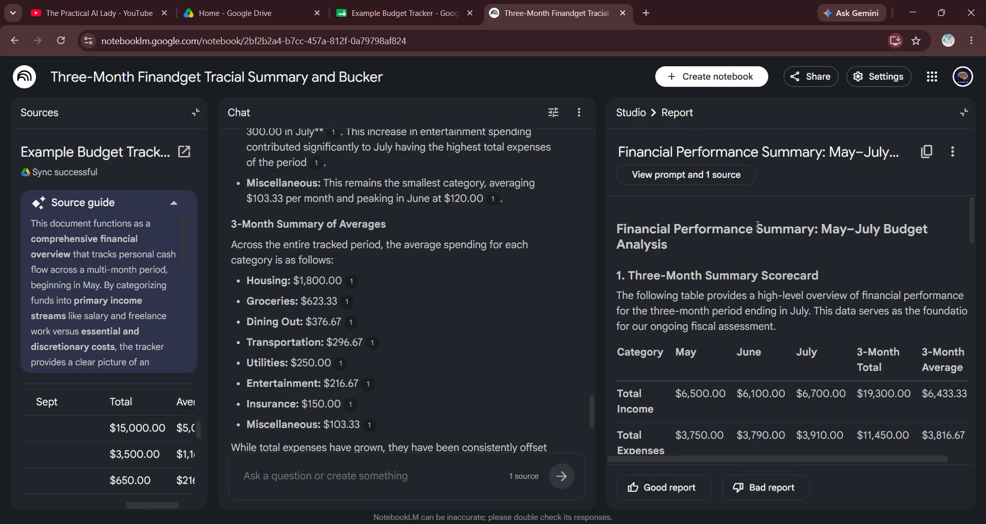
scroll(750, 303, "down", 8)
scroll(711, 328, "down", 10)
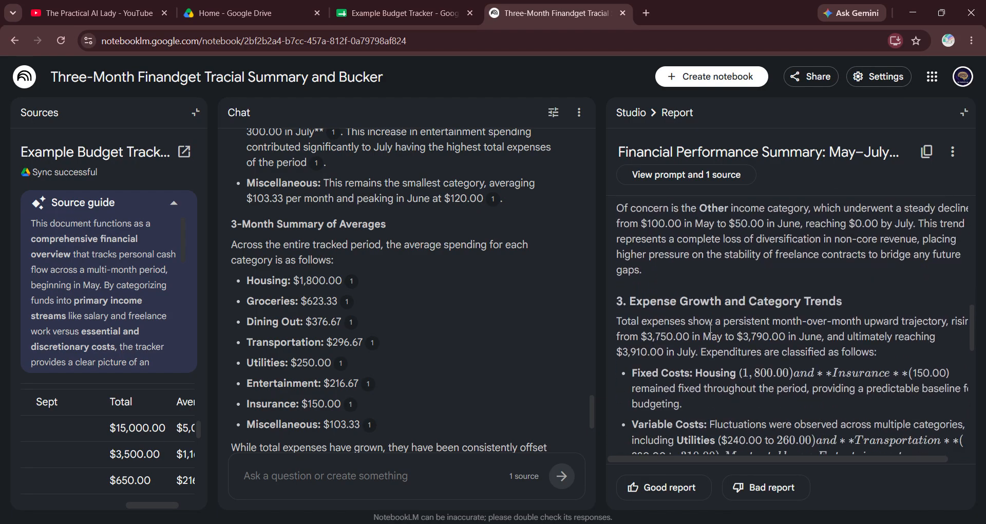
Step: Read the report's expense trends and net savings sections, then return to the list of Studio outputs
scroll(711, 329, "down", 3)
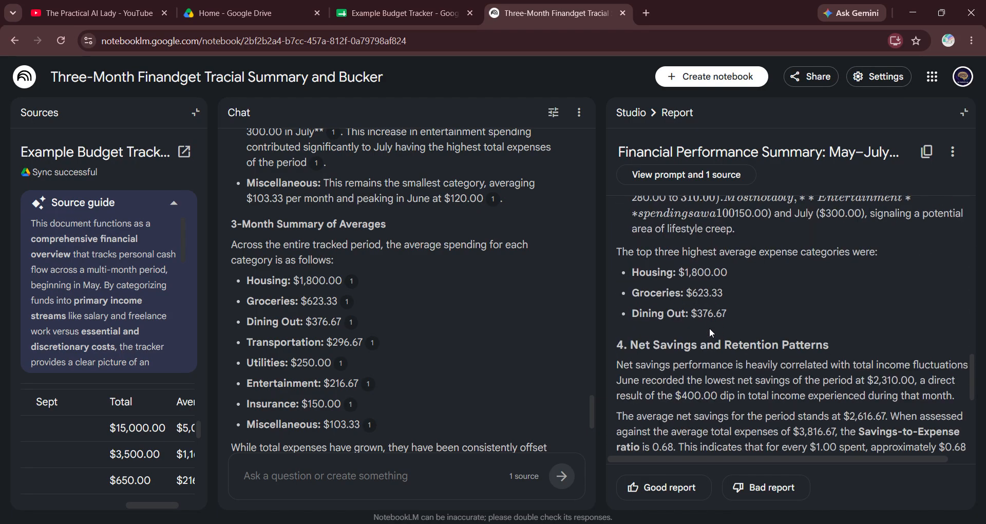
left_click(637, 112)
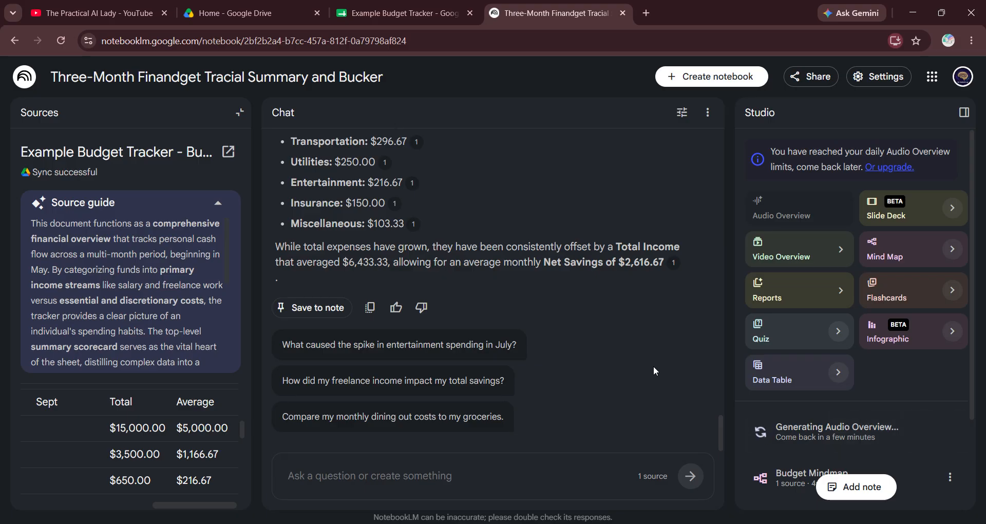
scroll(788, 433, "down", 3)
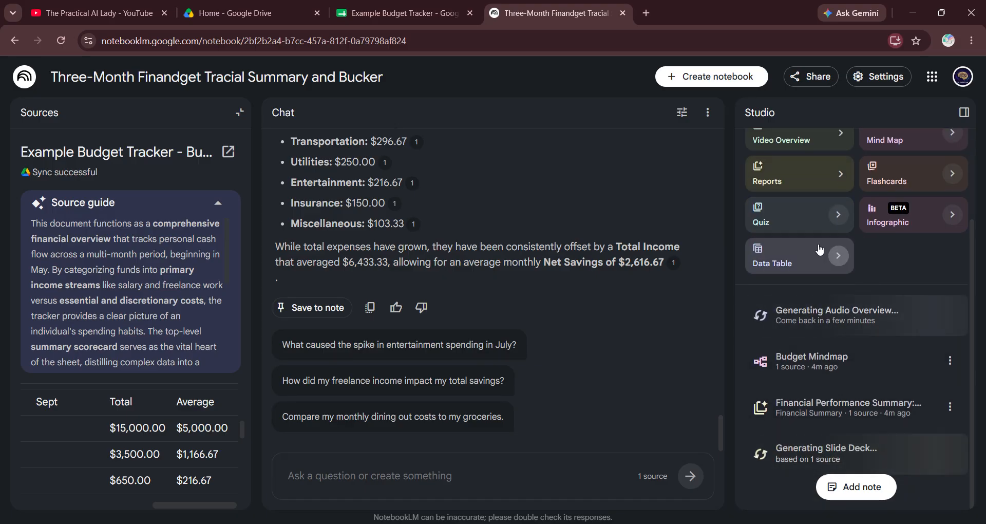
Step: Open the Video Overview customization, look through the available visual styles and choose Kawaii
scroll(833, 246, "up", 2)
left_click(828, 208)
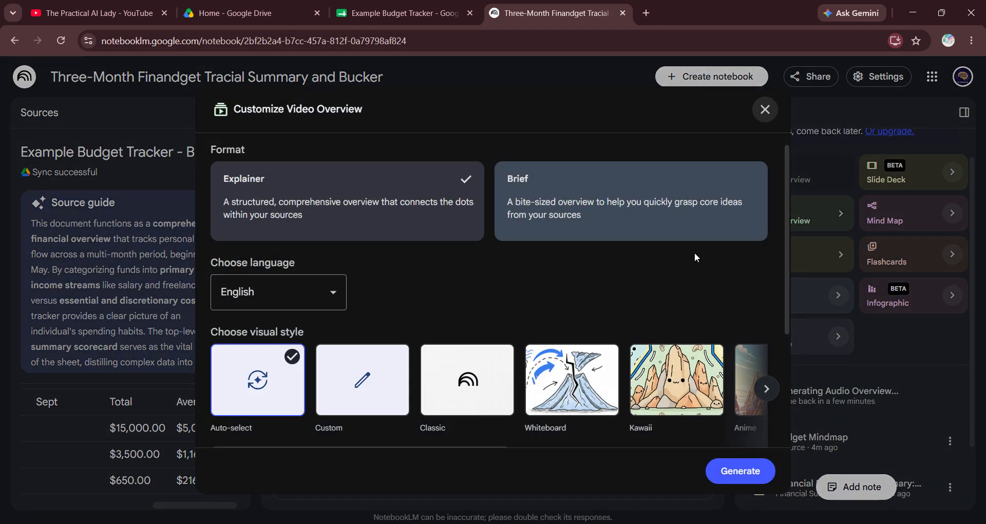
scroll(503, 280, "down", 3)
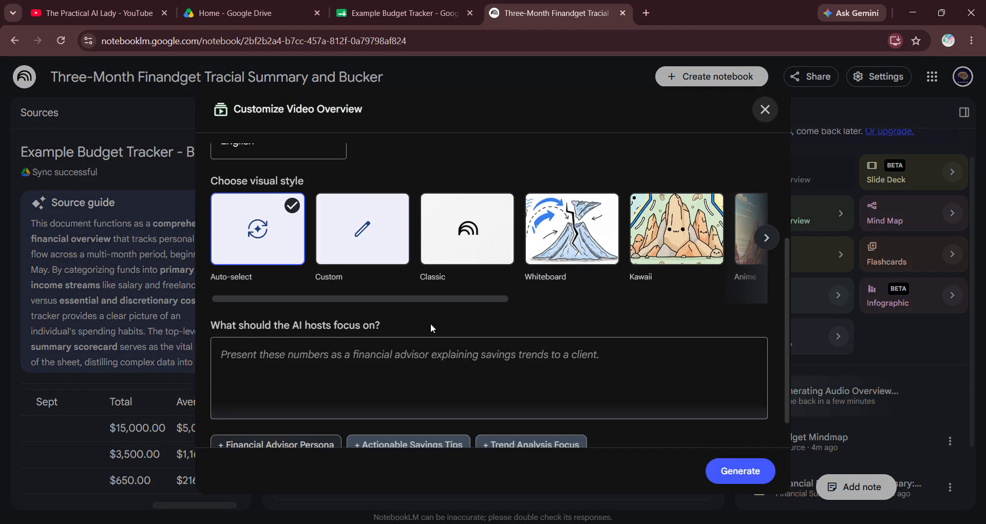
scroll(327, 361, "down", 1)
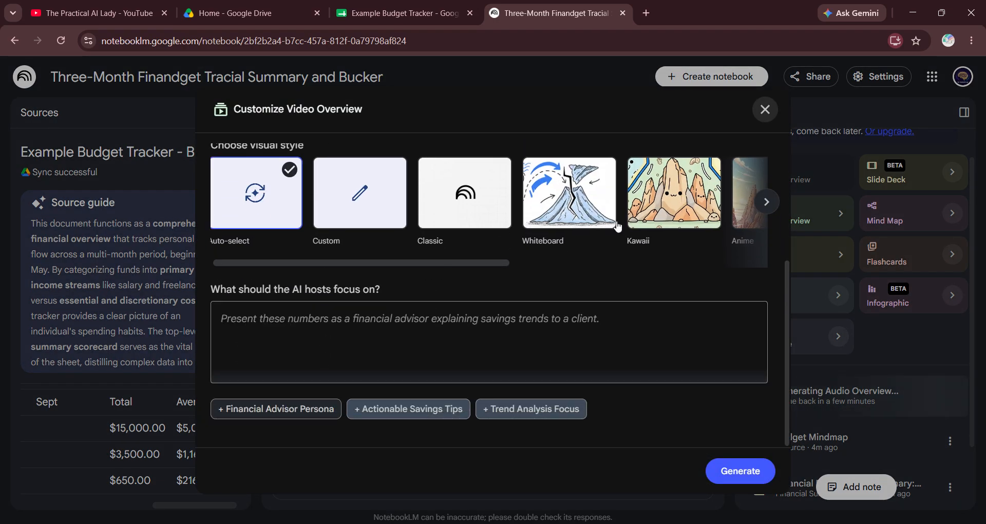
scroll(618, 227, "right", 3)
scroll(618, 227, "right", 5)
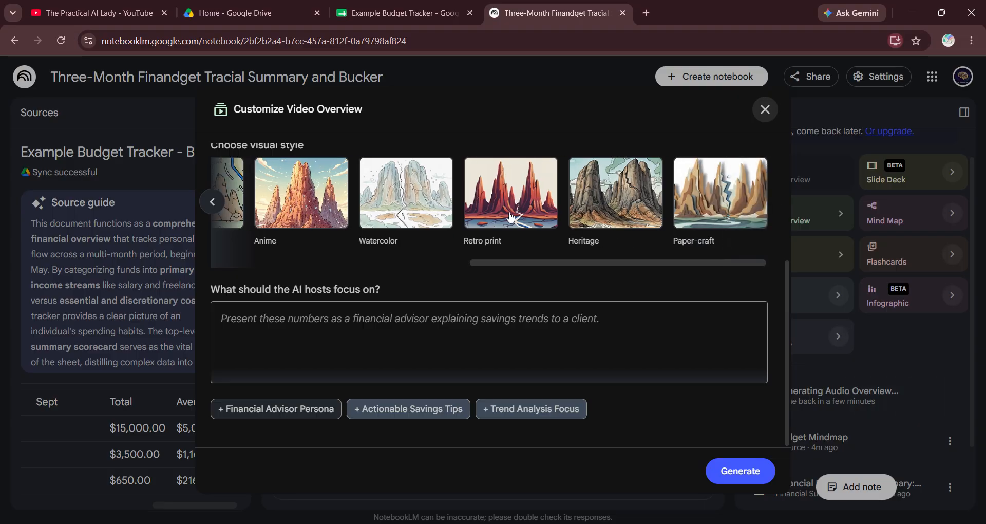
scroll(511, 217, "left", 5)
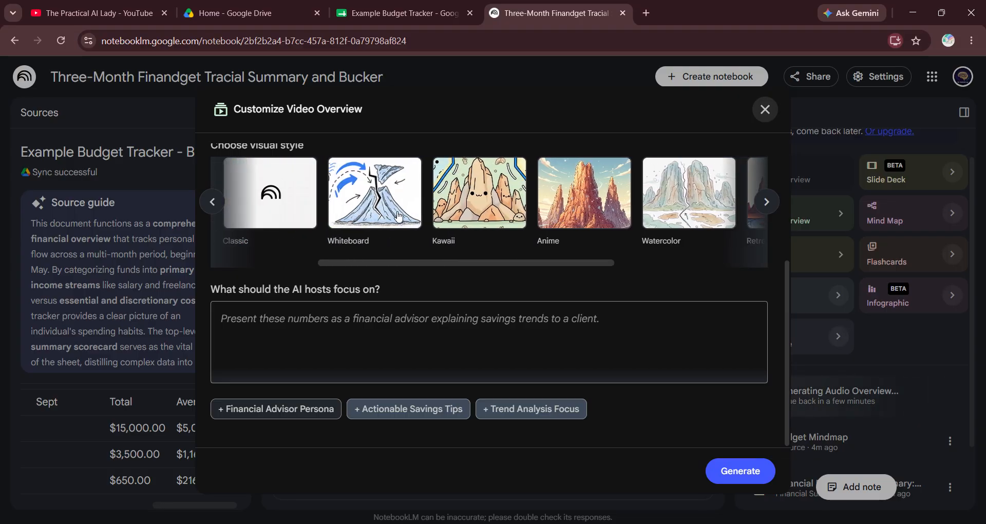
left_click(382, 215)
left_click(482, 210)
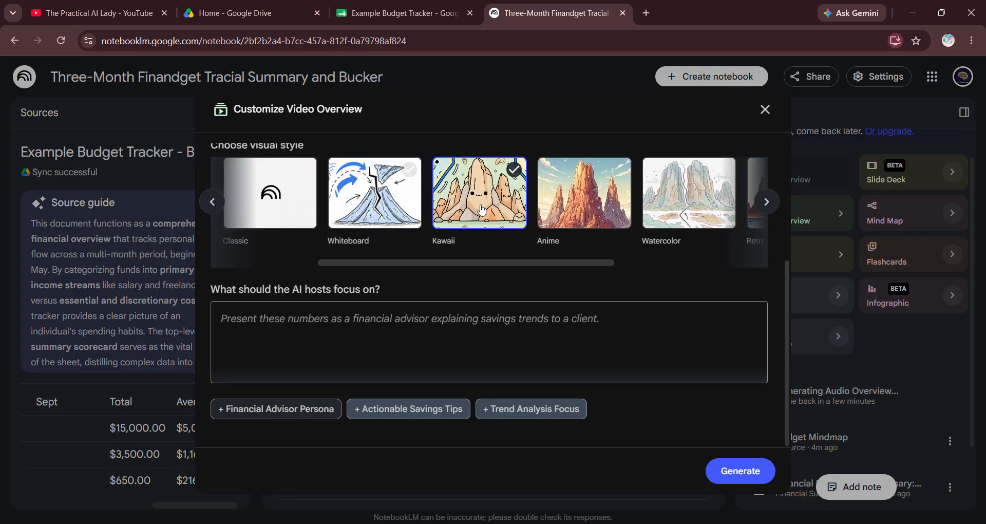
Step: Apply the Financial Advisor Persona suggestion as the AI hosts' focus and generate the video overview
left_click(437, 343)
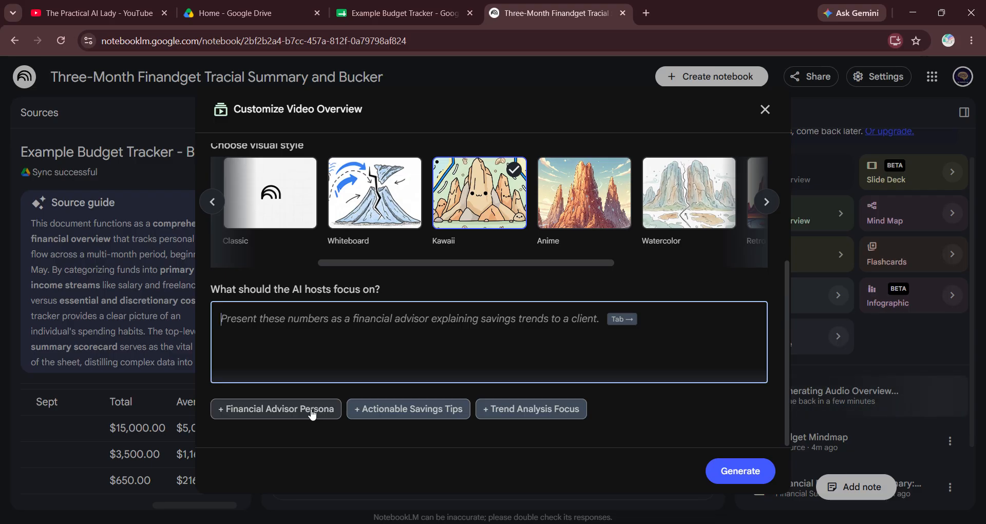
left_click(276, 409)
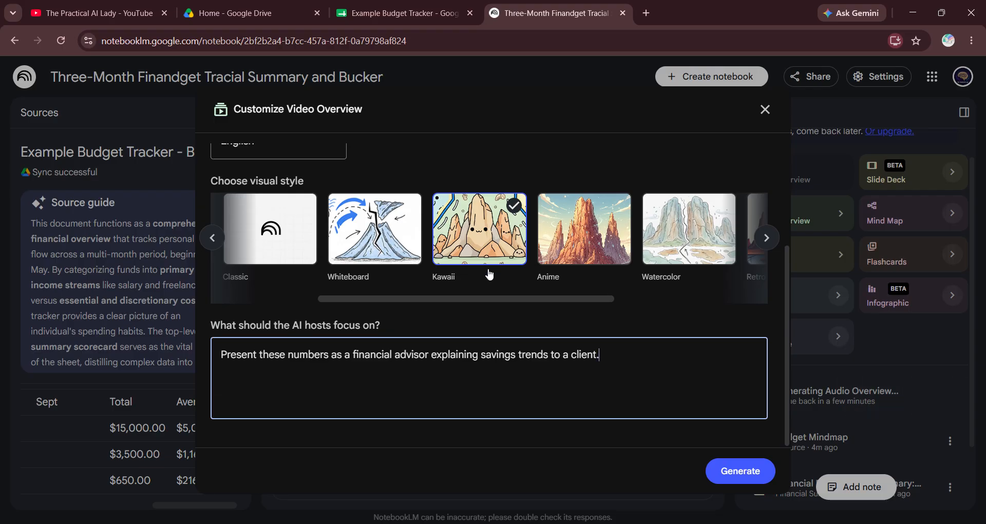
left_click(753, 483)
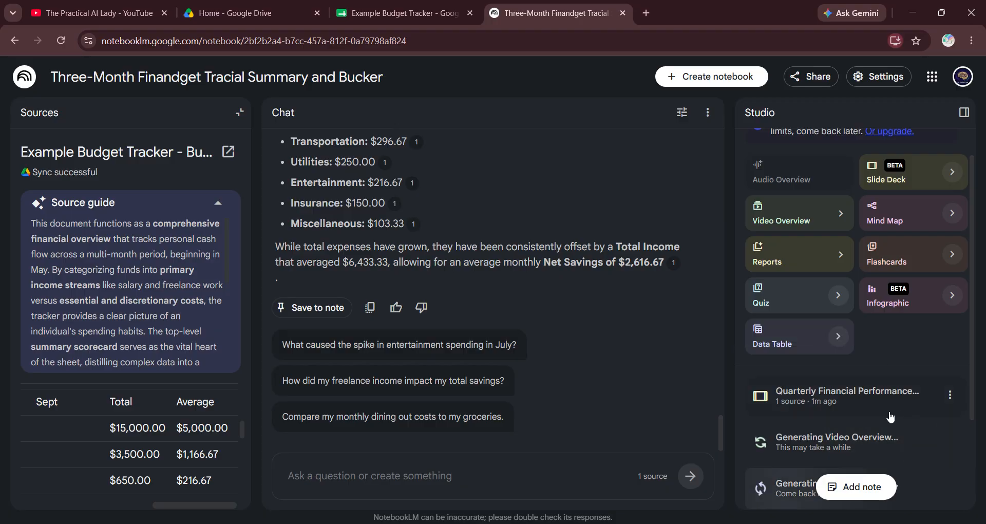
Step: Open the Quarterly Financial Performance slide deck in the expanded viewer and examine slides 2 and 4
left_click(827, 399)
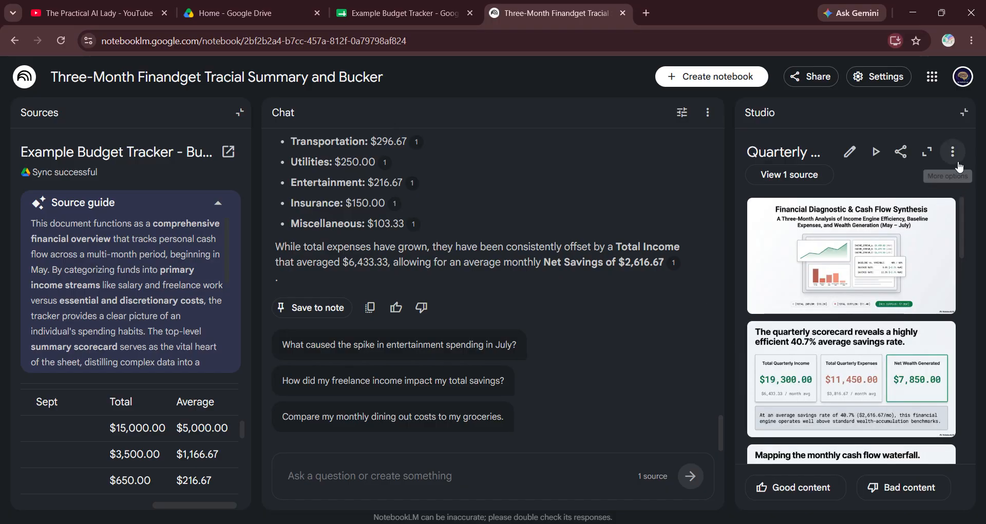
left_click(928, 152)
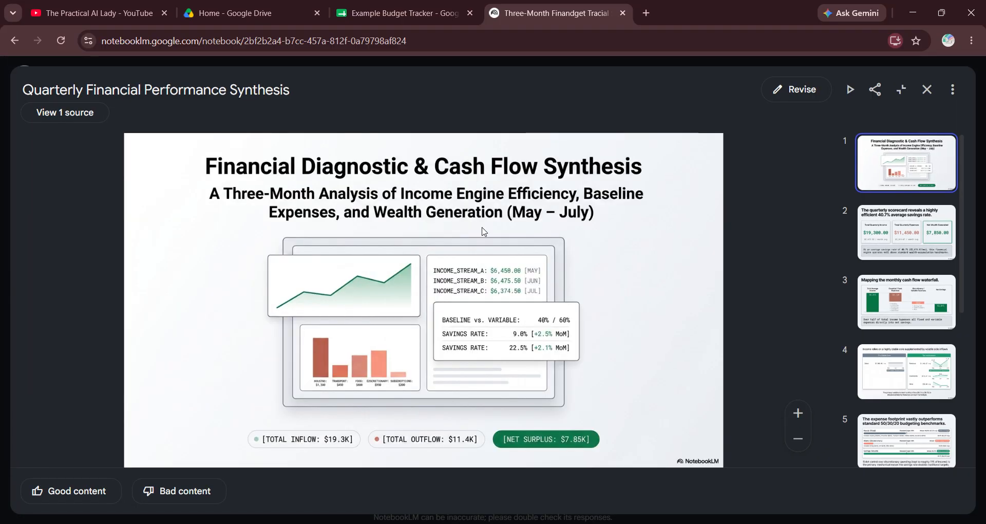
left_click(898, 244)
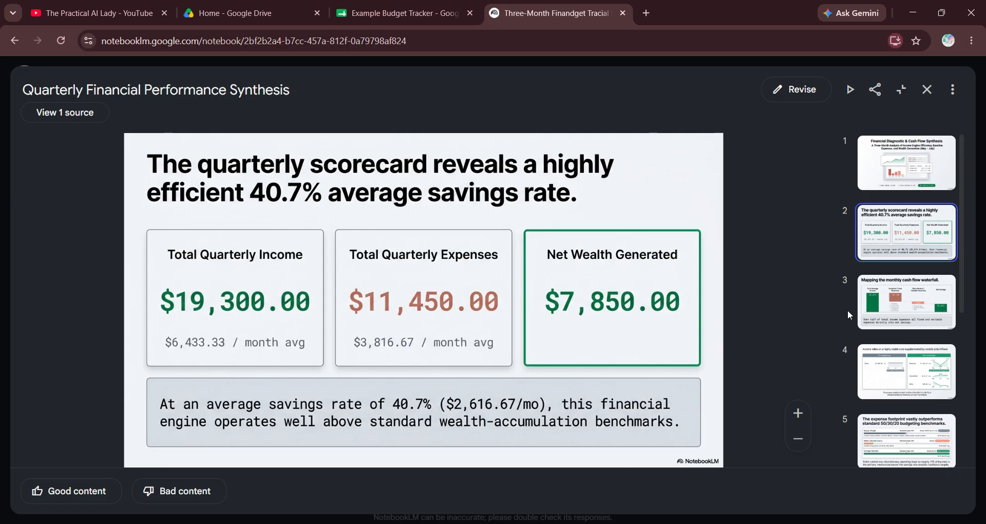
left_click(892, 363)
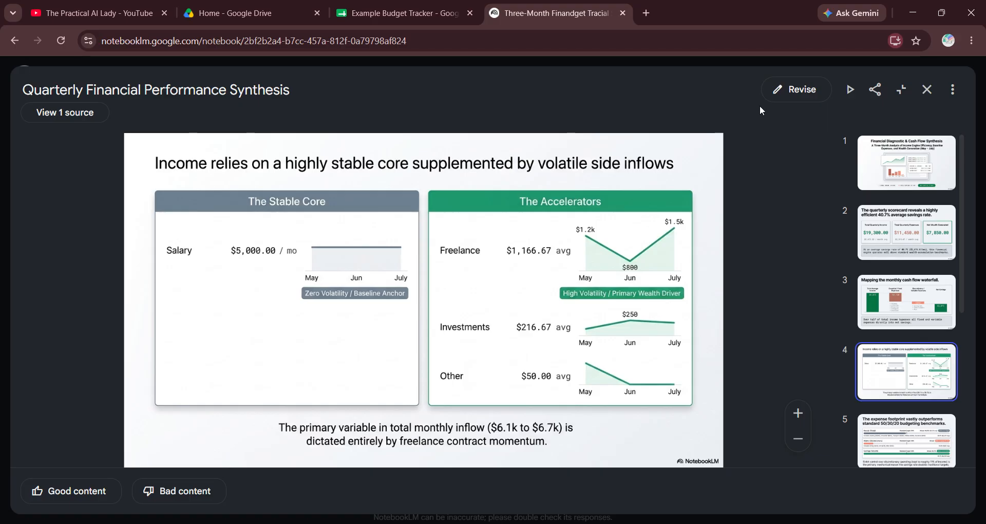
Step: Look at the revision prompt for slide 4, cancel the revision and collapse the slide deck viewer
left_click(796, 89)
left_click(195, 395)
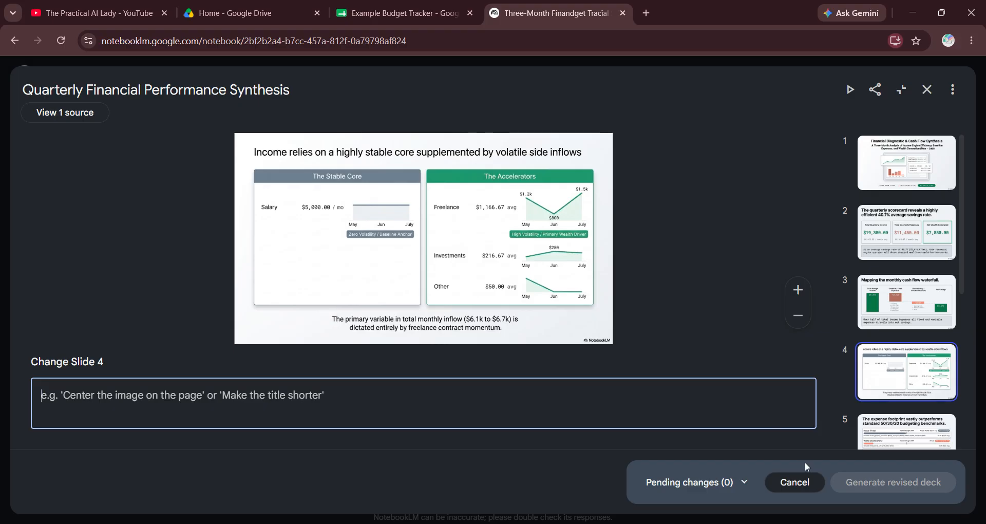
left_click(794, 479)
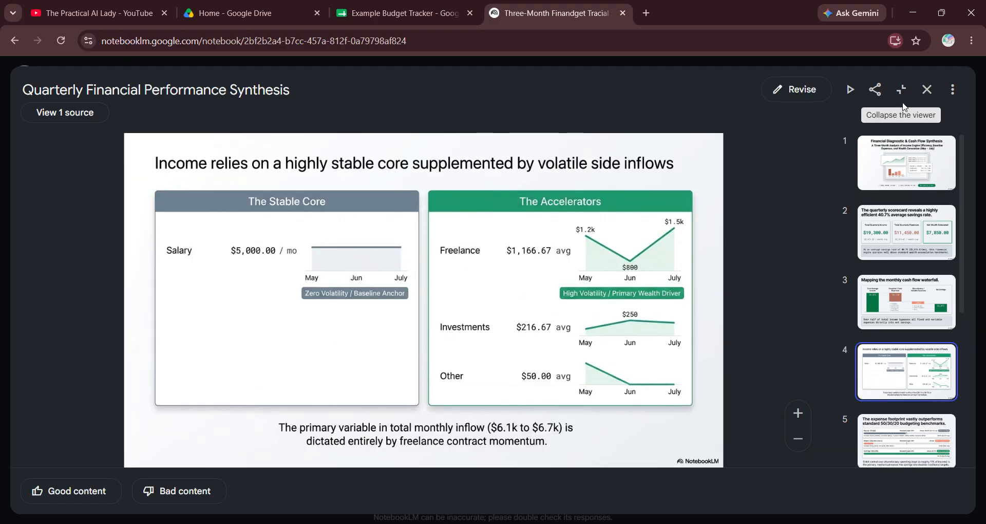
left_click(902, 94)
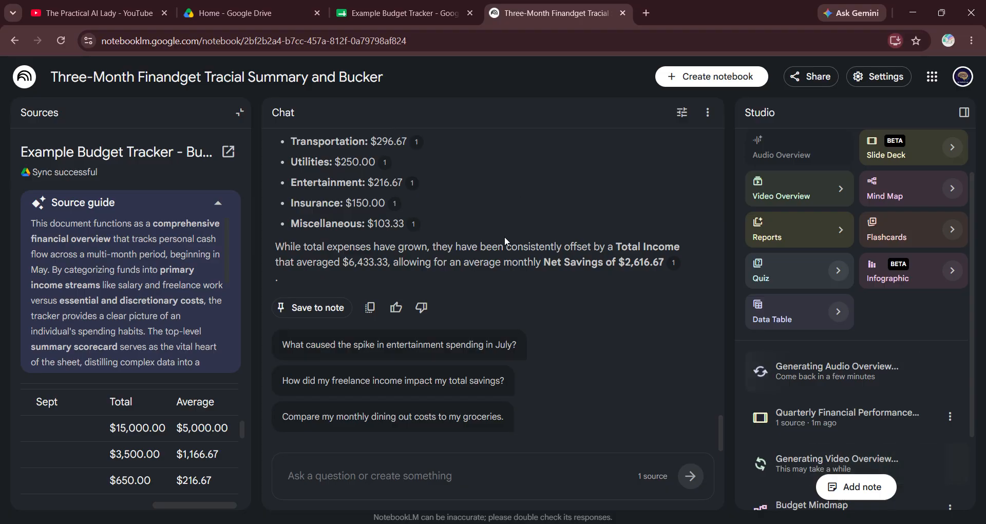
Step: Review the chat answer's category averages, key spending trends, and fixed and variable costs
scroll(504, 238, "up", 1)
scroll(506, 242, "up", 2)
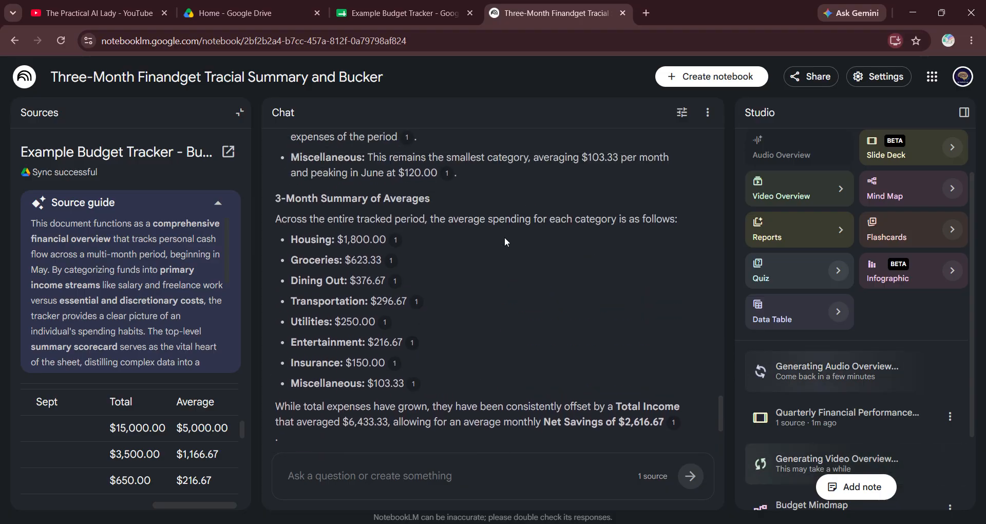
scroll(504, 241, "up", 4)
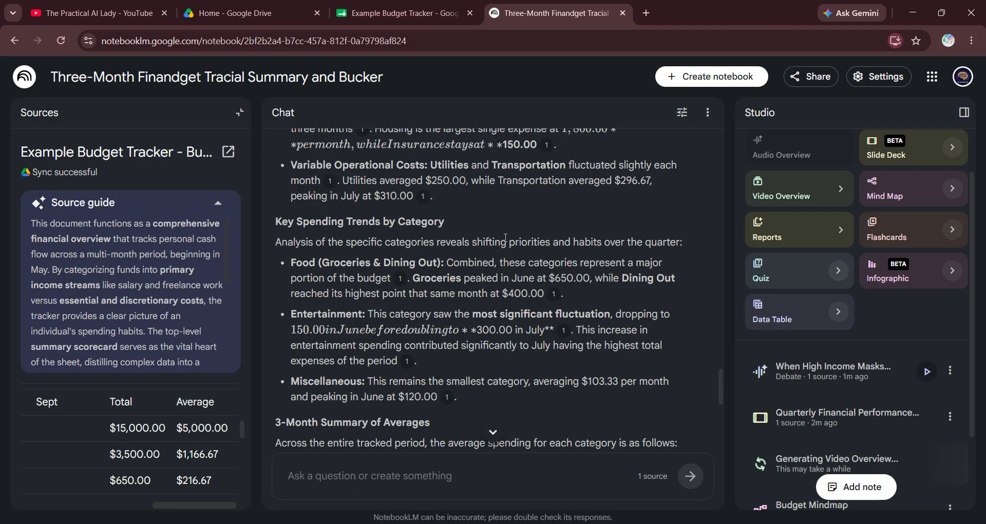
scroll(505, 237, "up", 1)
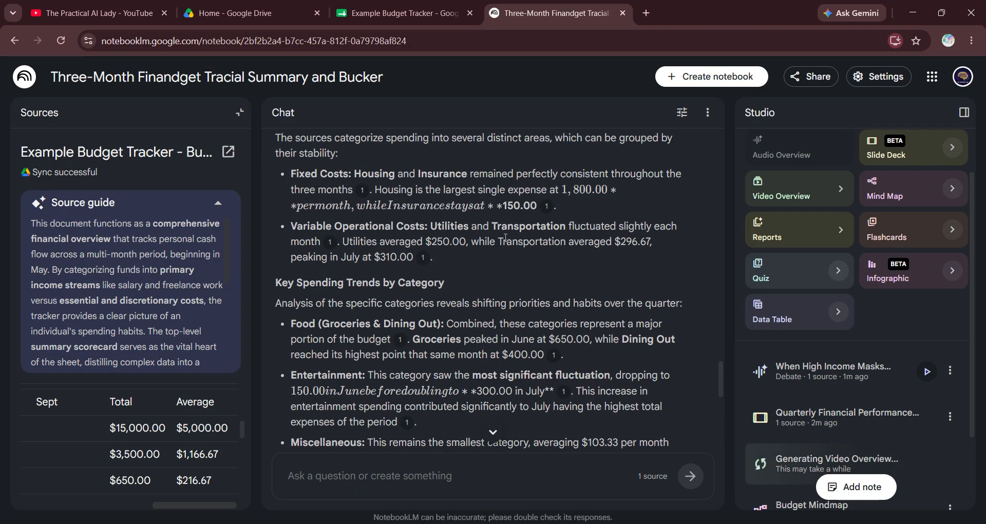